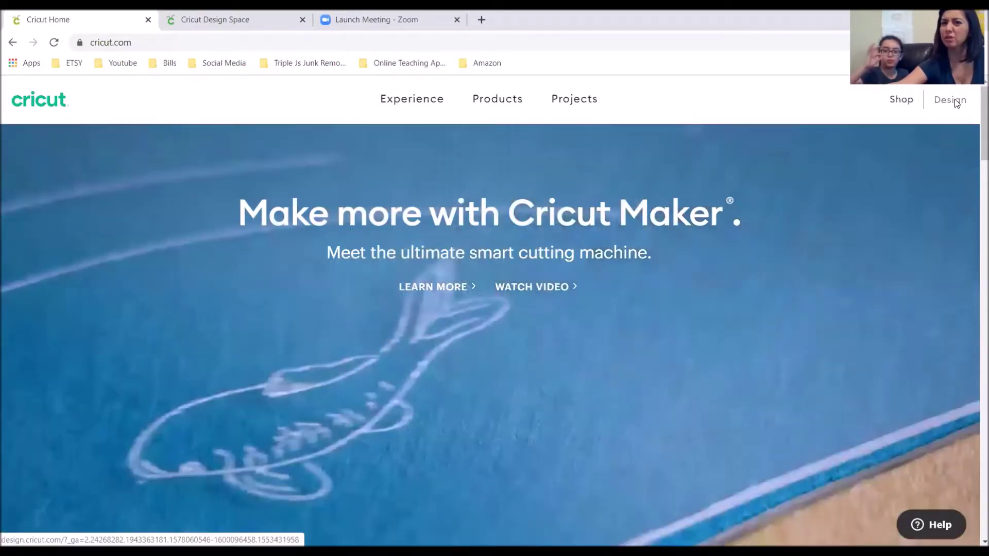
Step: Open Design Space, start a new blank project and dismiss the desktop-app download prompt
left_click(951, 101)
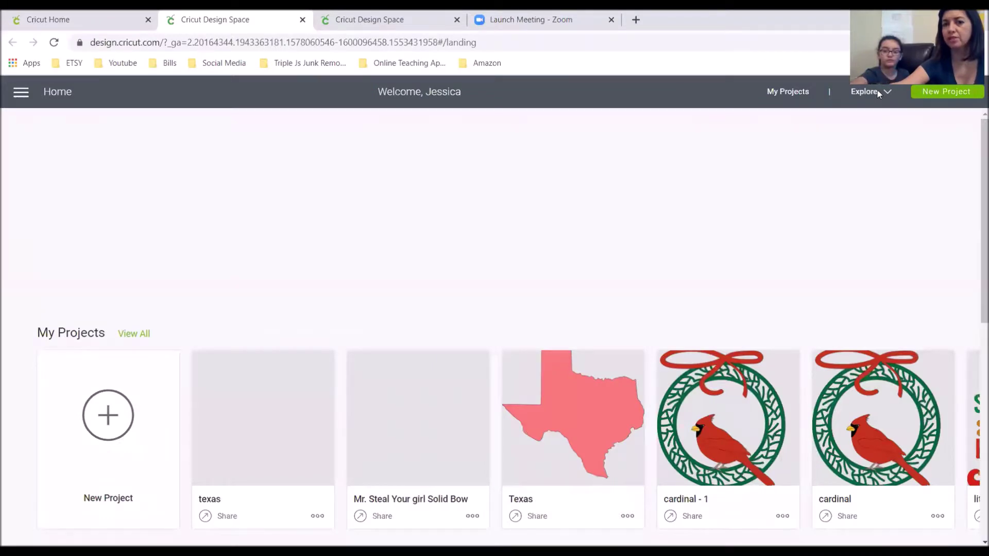
key("ctrl+1")
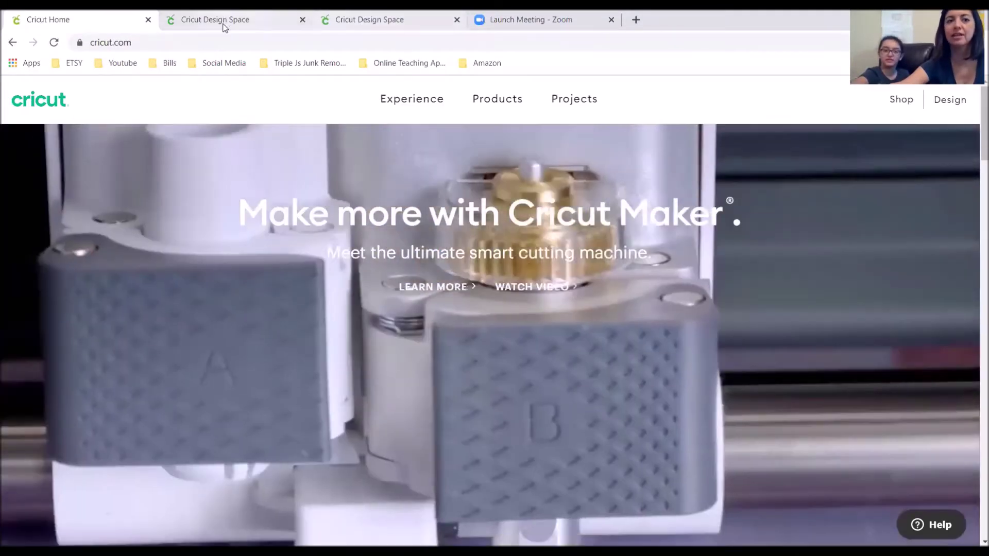
left_click(221, 21)
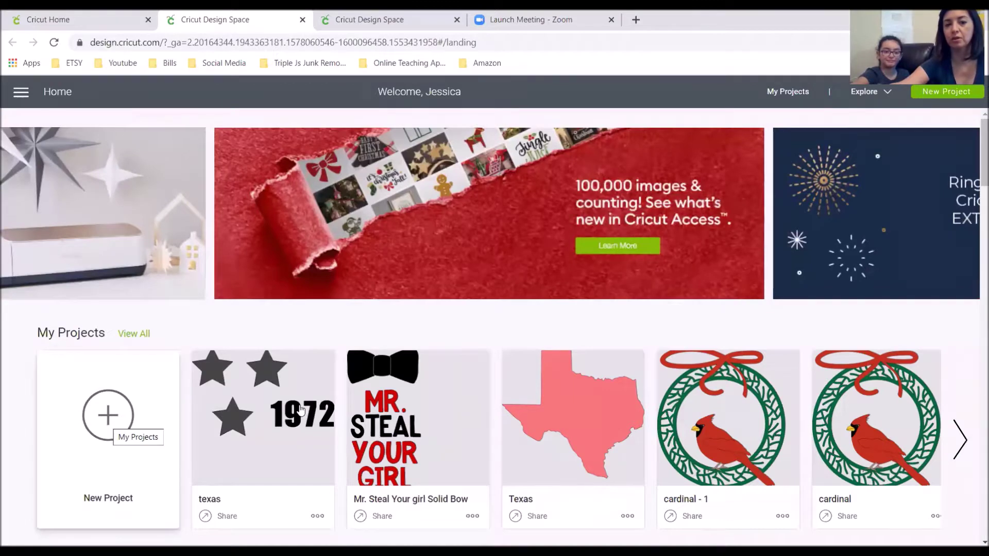
left_click(90, 425)
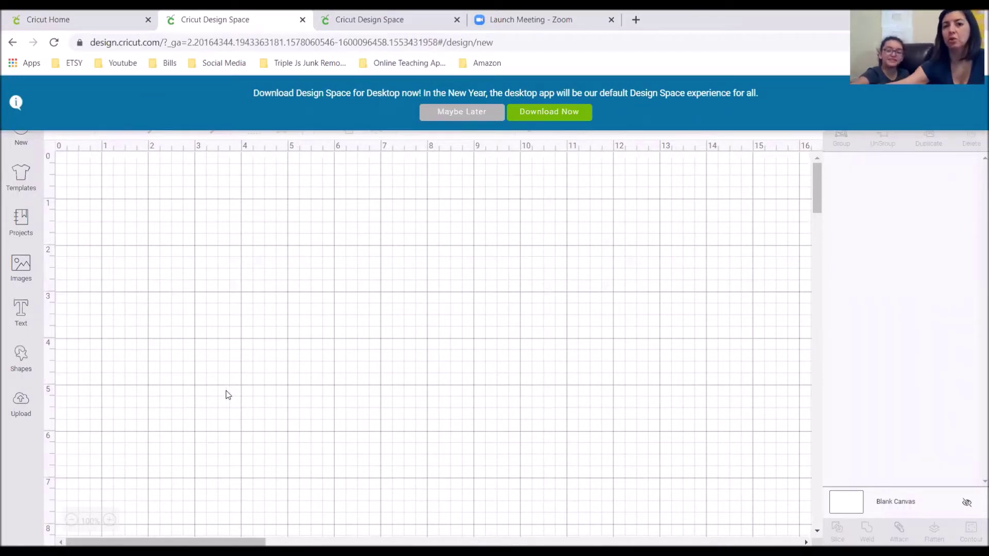
left_click(486, 114)
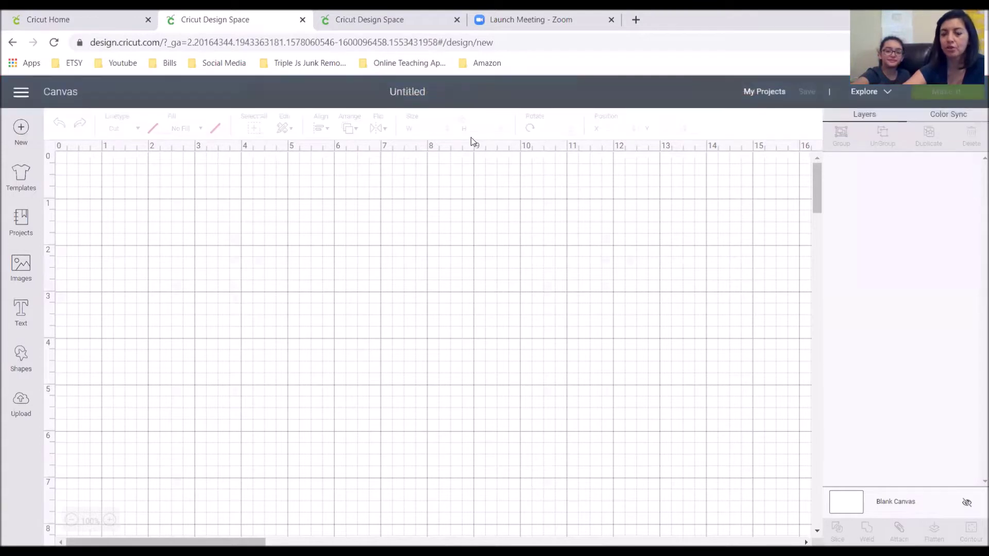
left_click(20, 404)
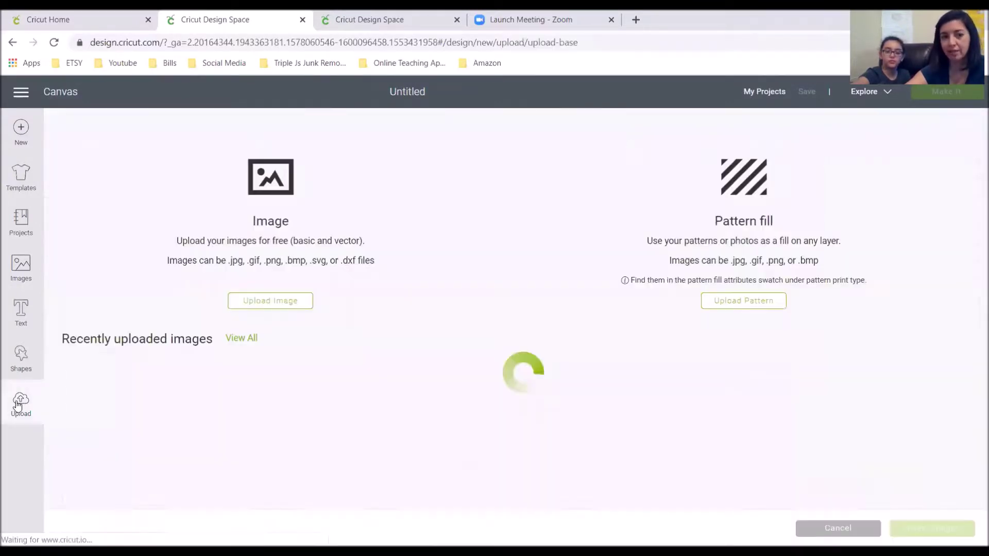
Step: Begin an image upload and pick 'mr steal your girl' from the Valentines Day folder
left_click(262, 300)
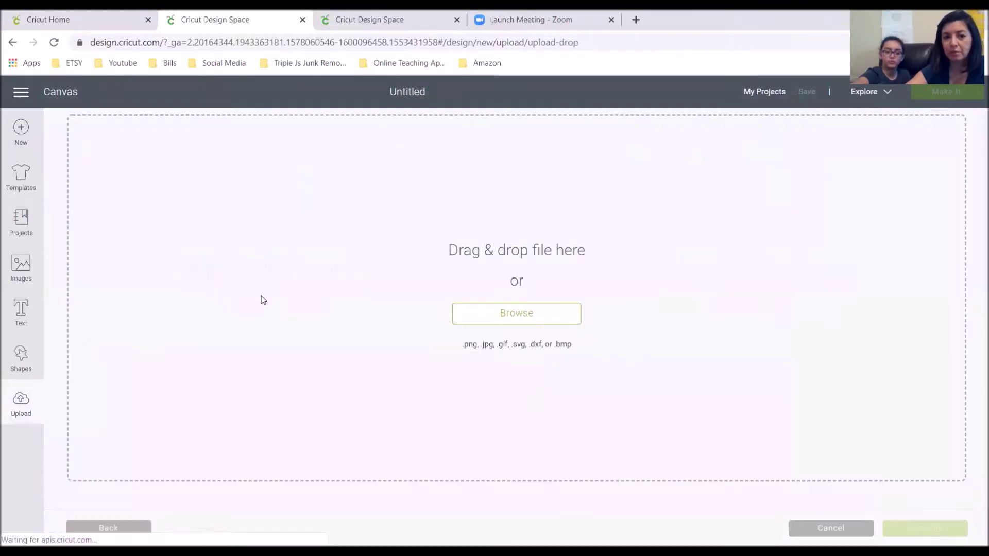
left_click(498, 312)
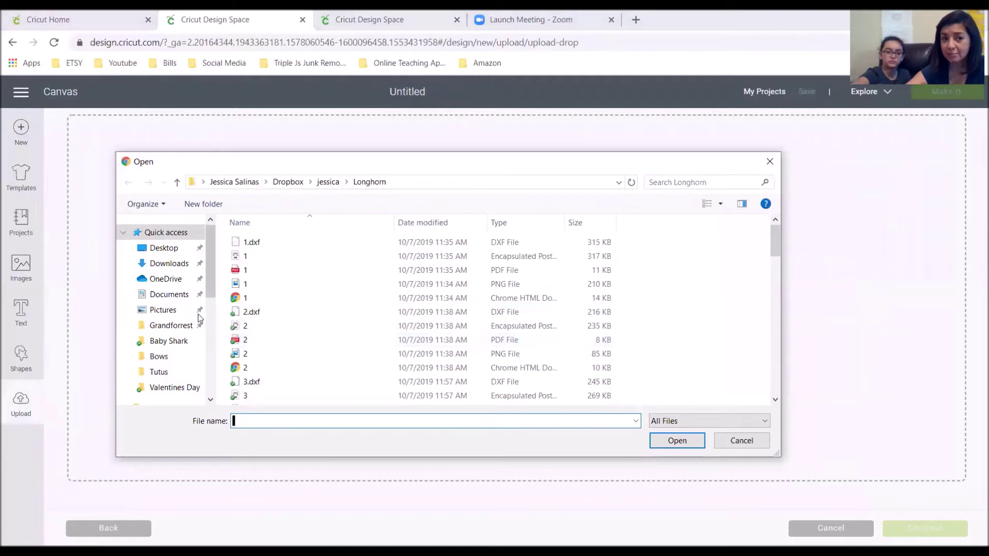
left_click(160, 389)
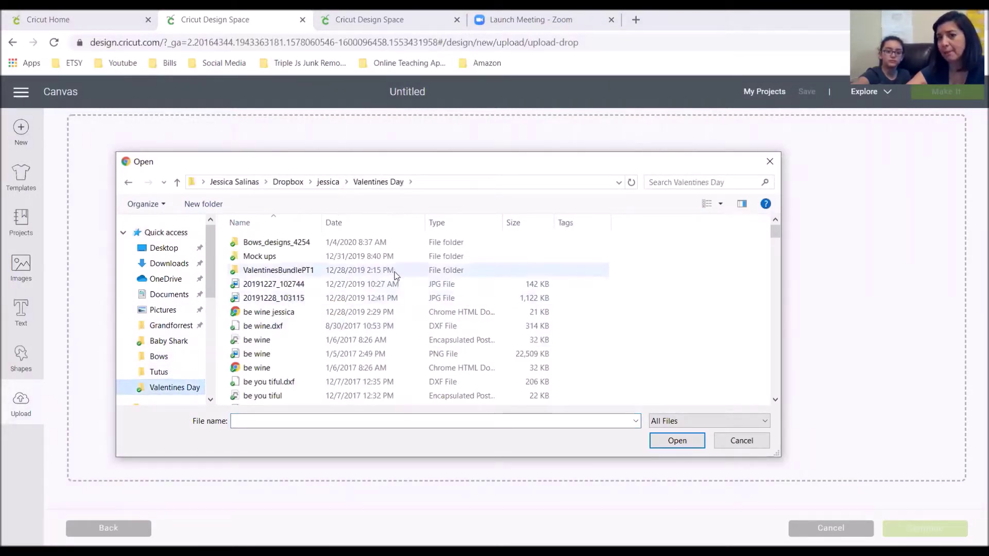
scroll(296, 327, "down", 8)
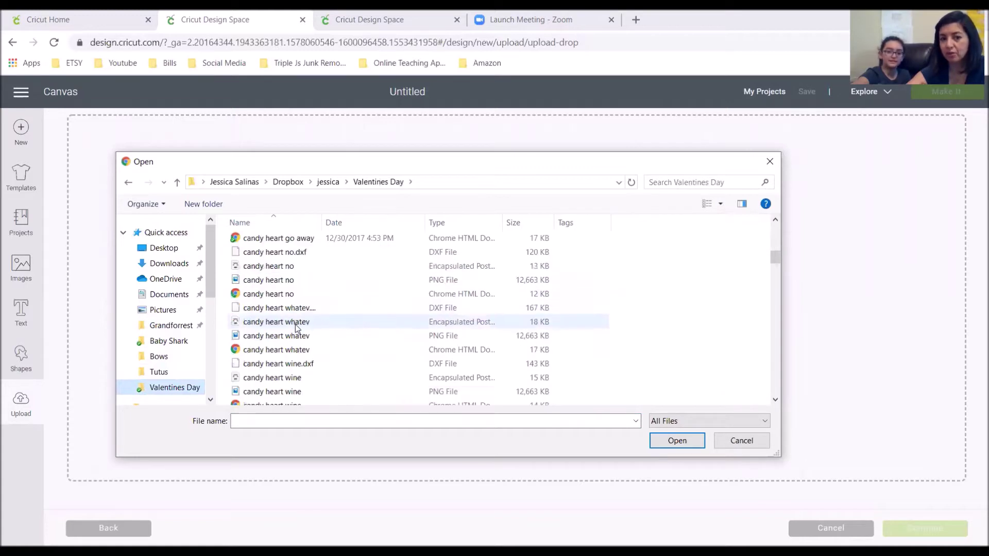
scroll(296, 327, "down", 15)
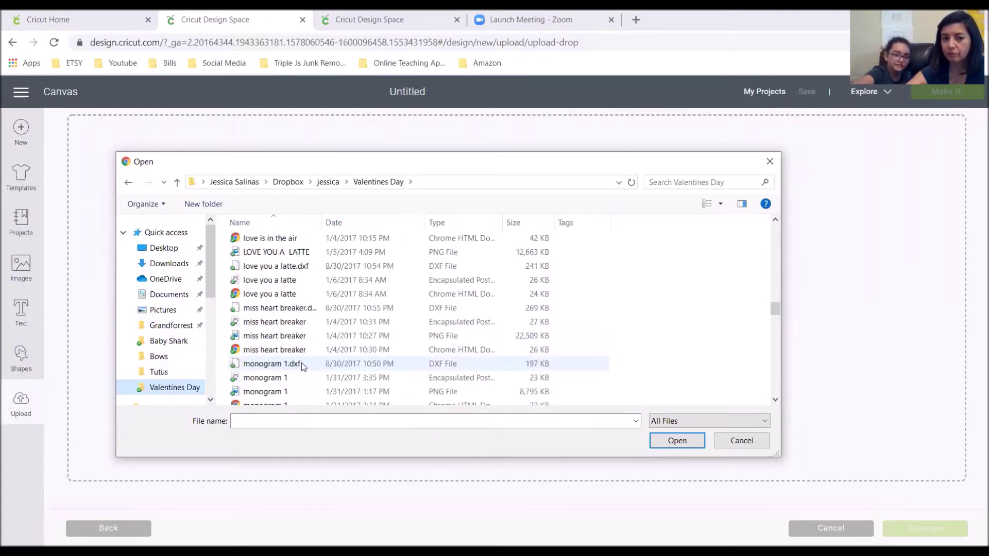
scroll(298, 358, "down", 4)
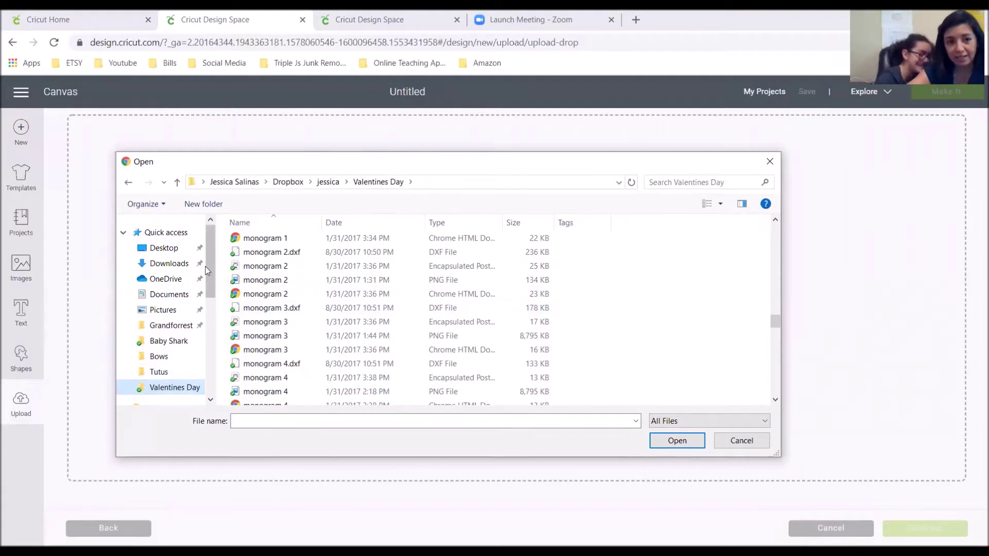
scroll(274, 303, "up", 1)
scroll(278, 303, "up", 4)
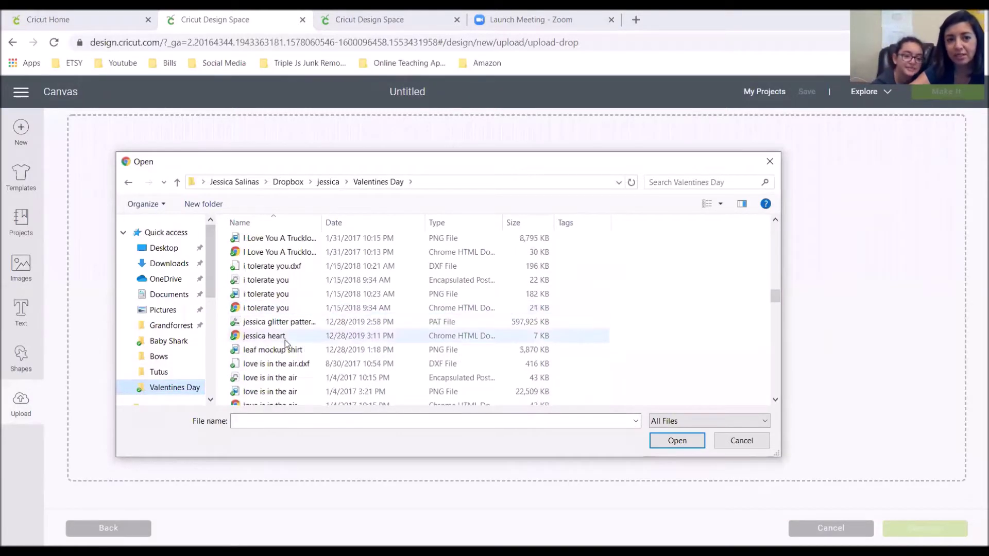
scroll(308, 340, "down", 4)
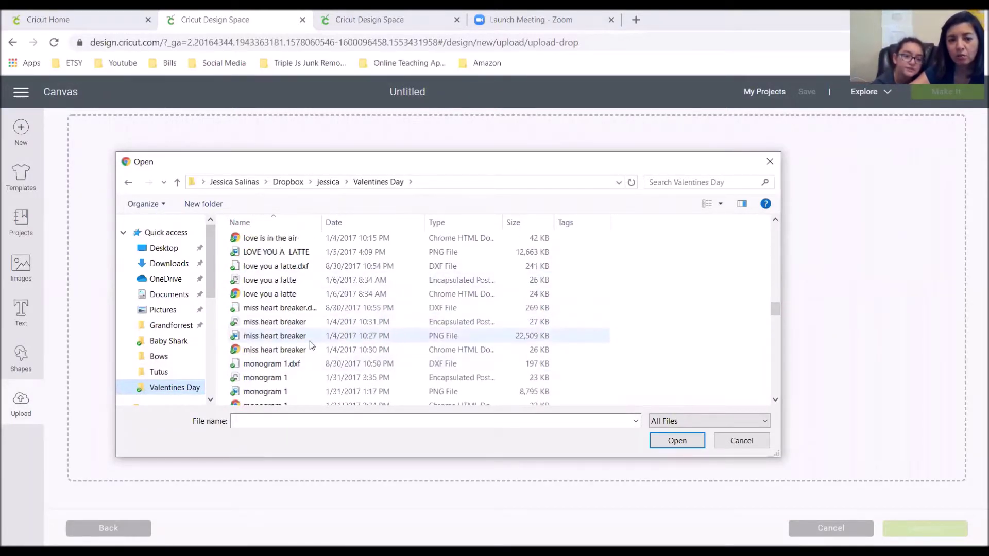
scroll(309, 343, "down", 10)
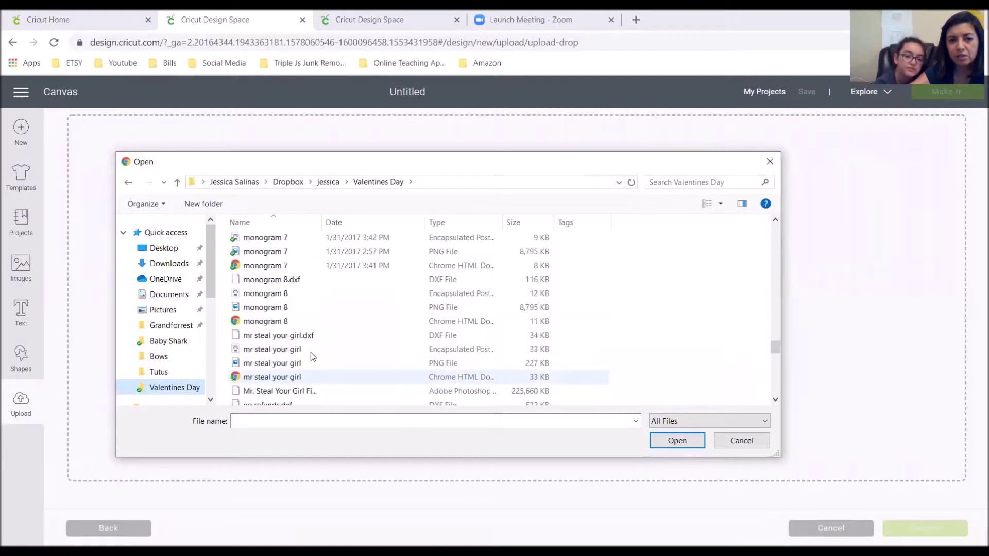
scroll(311, 352, "down", 1)
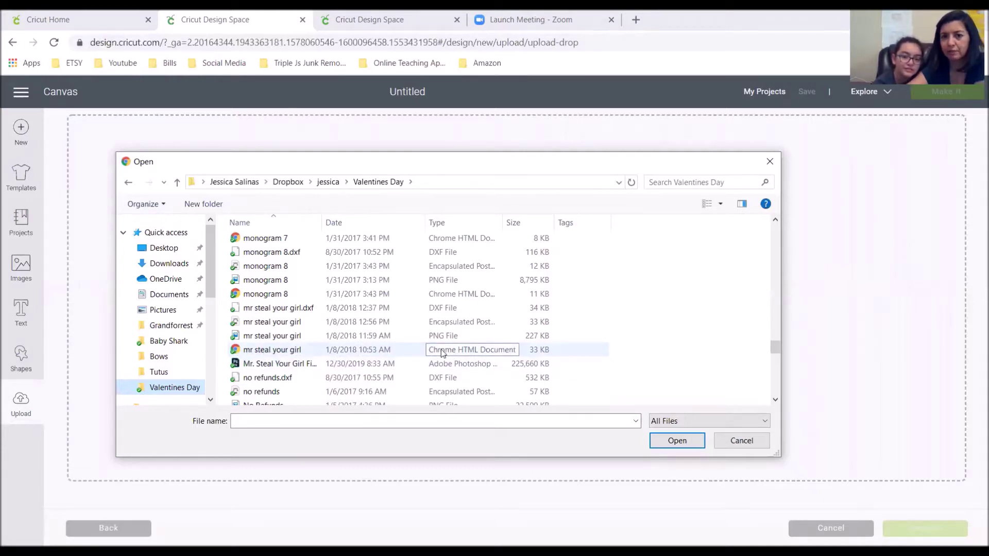
left_click(361, 350)
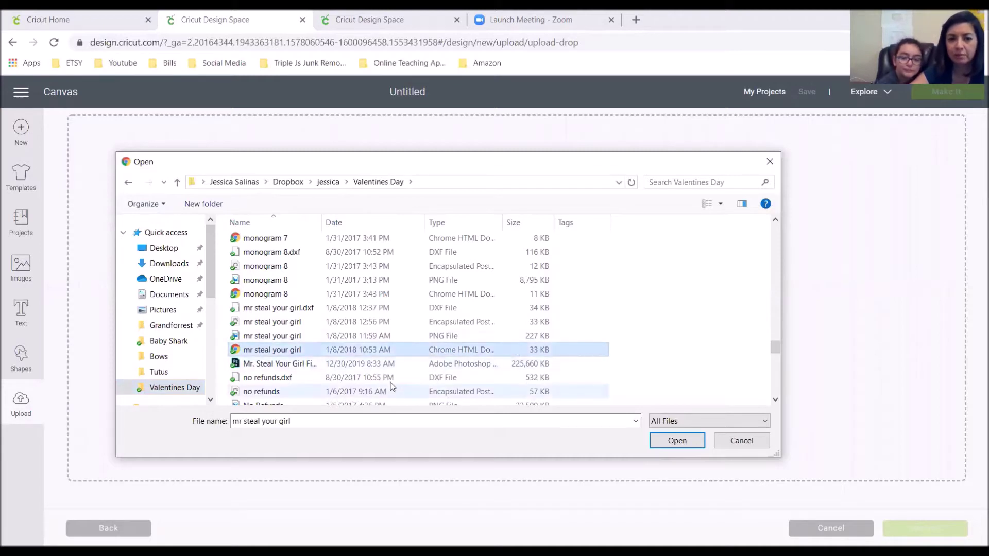
Step: Upload and save the mr steal your girl image, then insert it onto the canvas
left_click(674, 441)
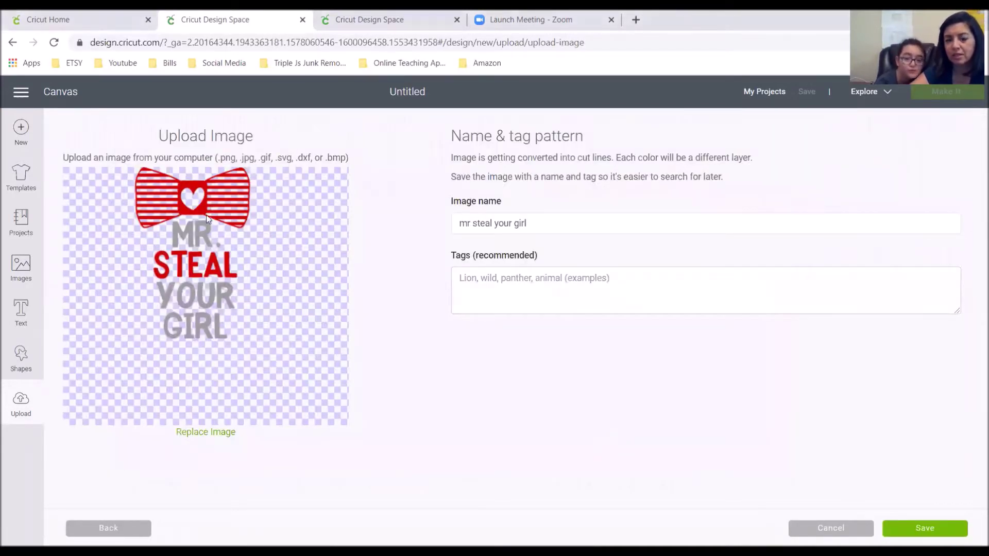
left_click(916, 530)
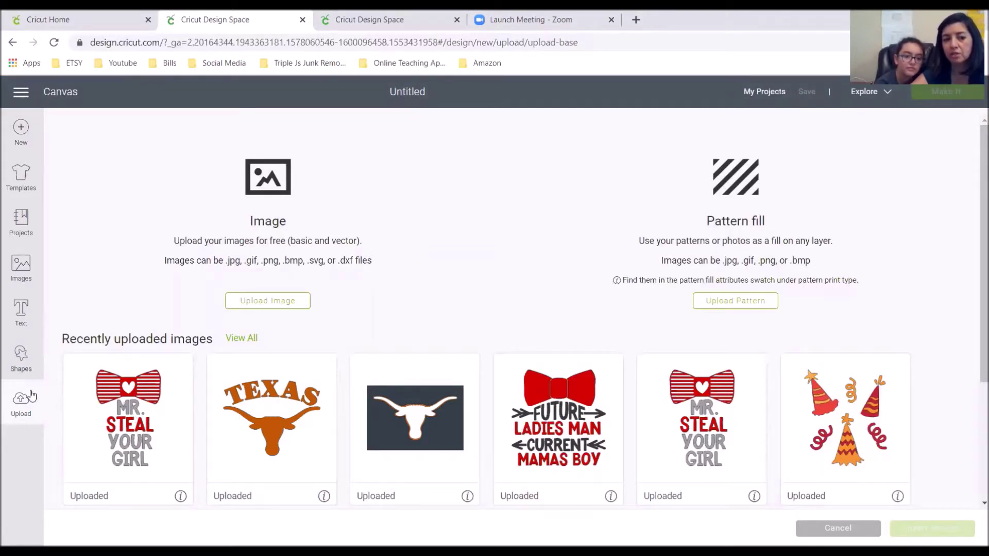
left_click(141, 412)
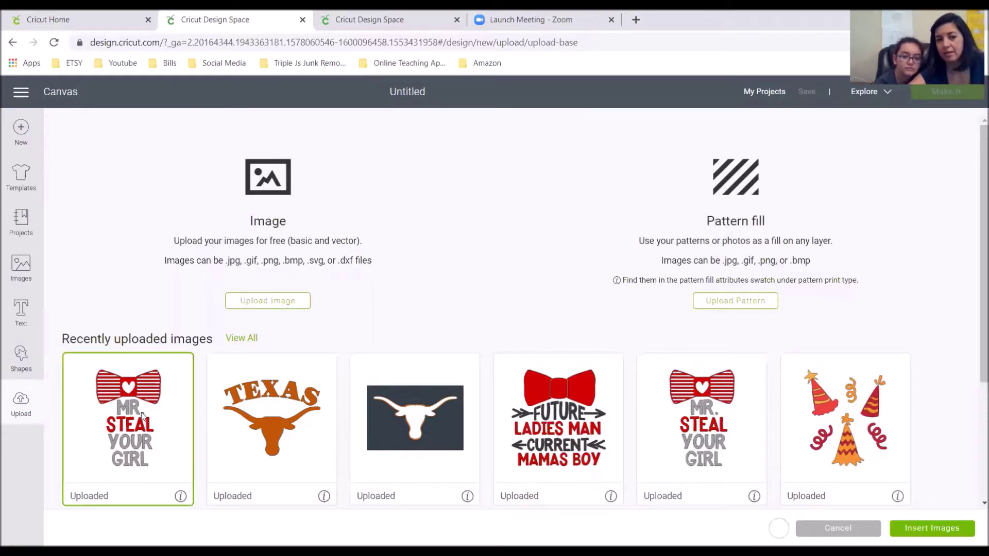
left_click(944, 530)
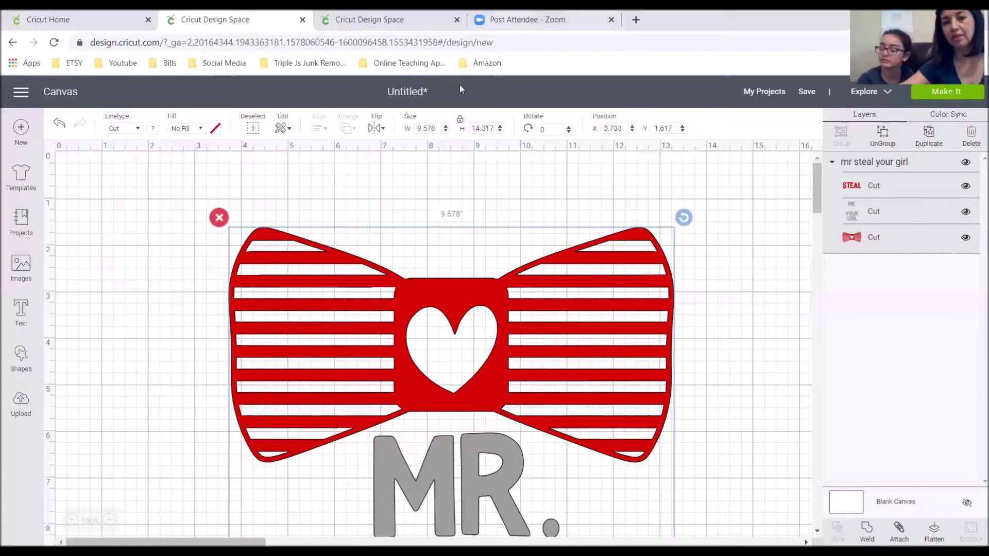
Step: Nudge the placed design slightly and select its width value for editing
left_click_drag(500, 295, 500, 296)
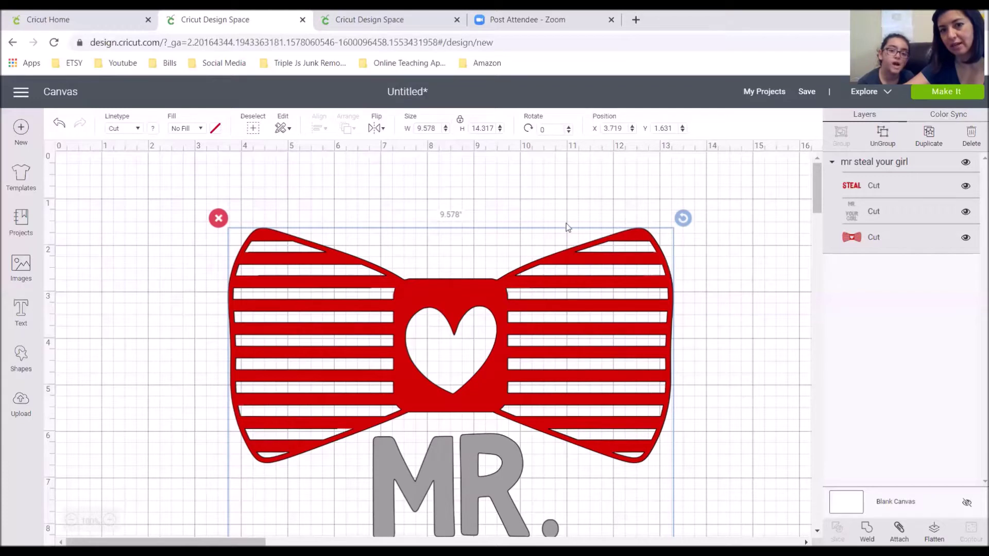
left_click(425, 128)
Step: Resize the design to 6 in wide (8.968 in tall) and move it toward the top-left
type("6")
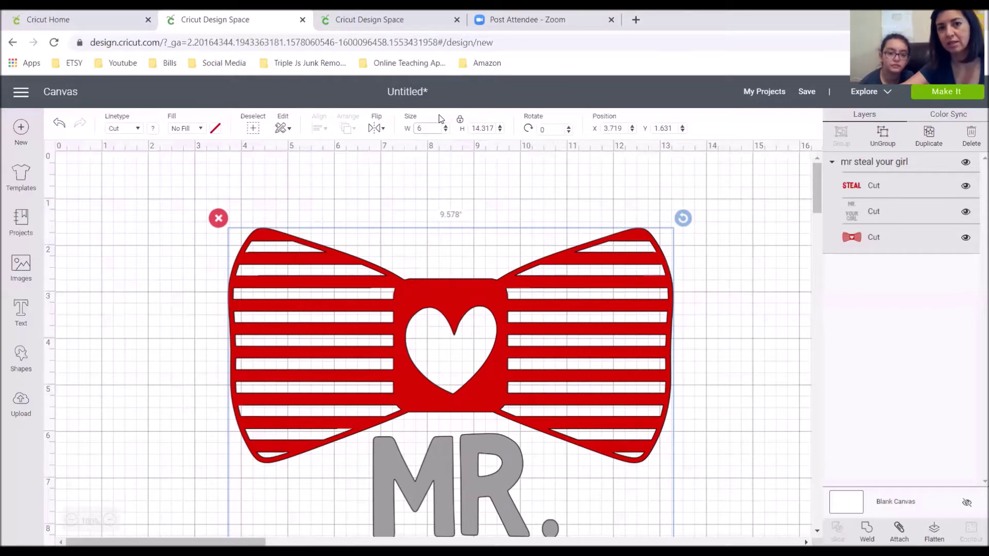
key("Return")
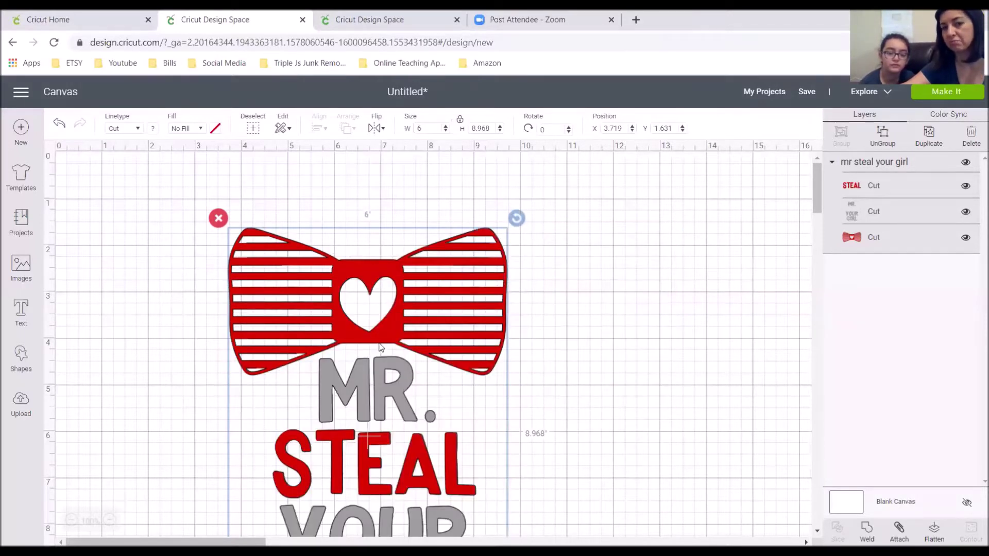
left_click_drag(378, 343, 354, 294)
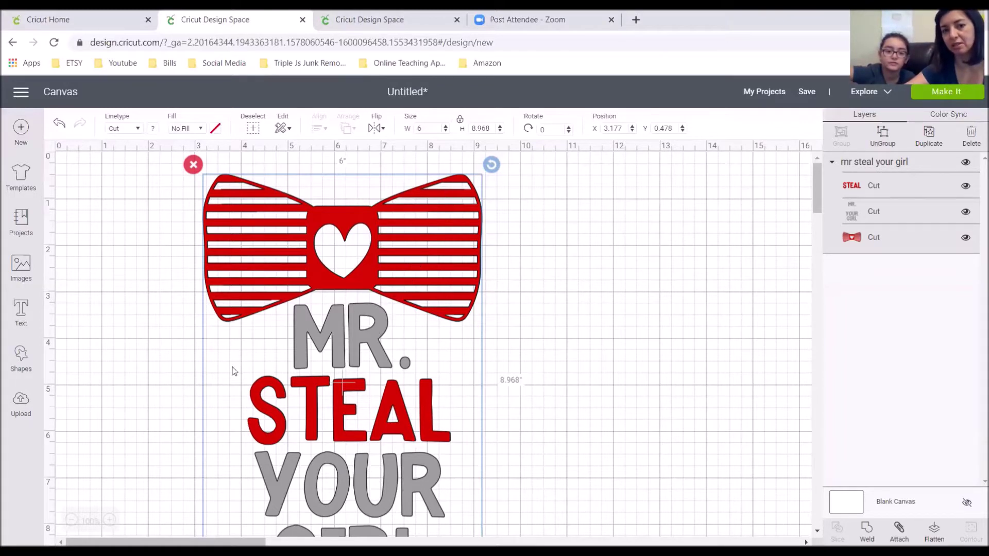
Step: Ungroup the design and nudge the bow tie, STEAL and MR. YOUR GIRL pieces into alignment
left_click(882, 138)
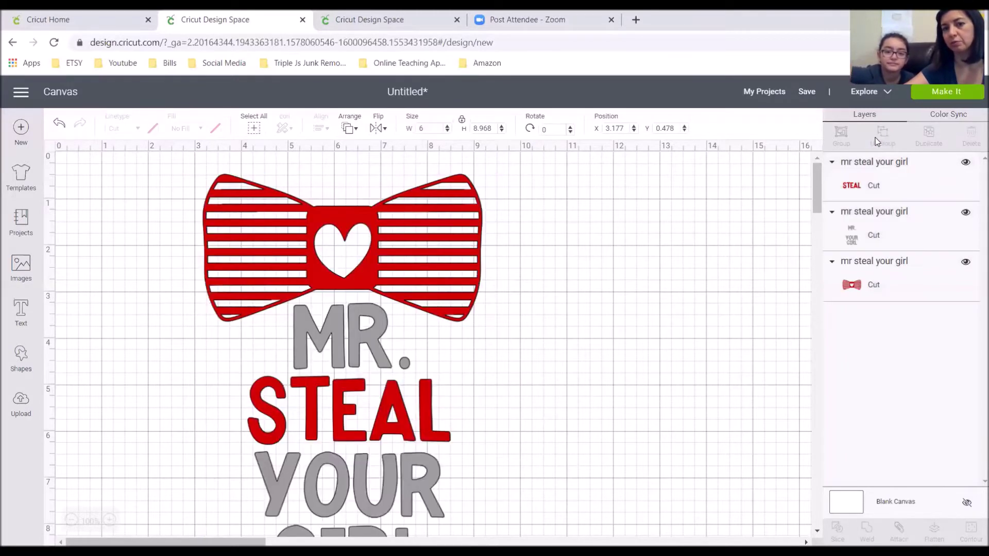
mouse_move(415, 256)
left_mouse_down()
mouse_move(514, 245)
mouse_move(392, 247)
mouse_move(397, 254)
left_mouse_up()
mouse_move(321, 395)
left_mouse_down()
mouse_move(373, 391)
mouse_move(295, 387)
mouse_move(312, 387)
left_mouse_up()
mouse_move(343, 330)
left_mouse_down()
mouse_move(381, 325)
mouse_move(321, 329)
mouse_move(335, 317)
left_mouse_up()
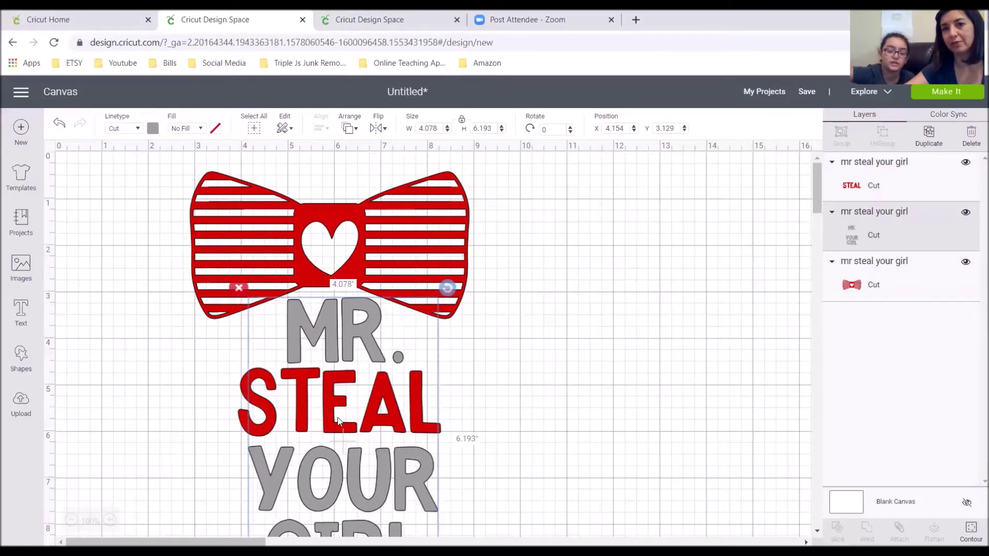
left_click(359, 253)
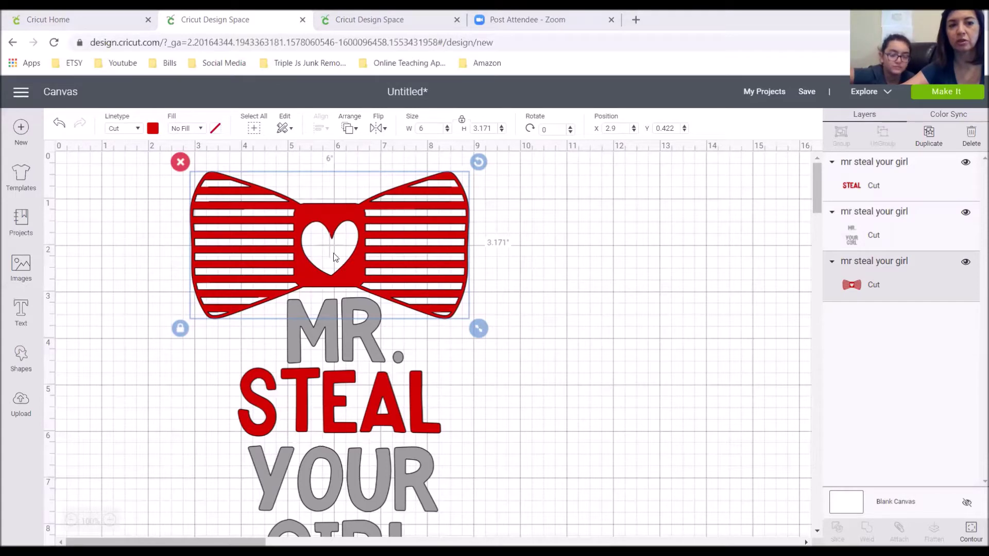
left_click(23, 407)
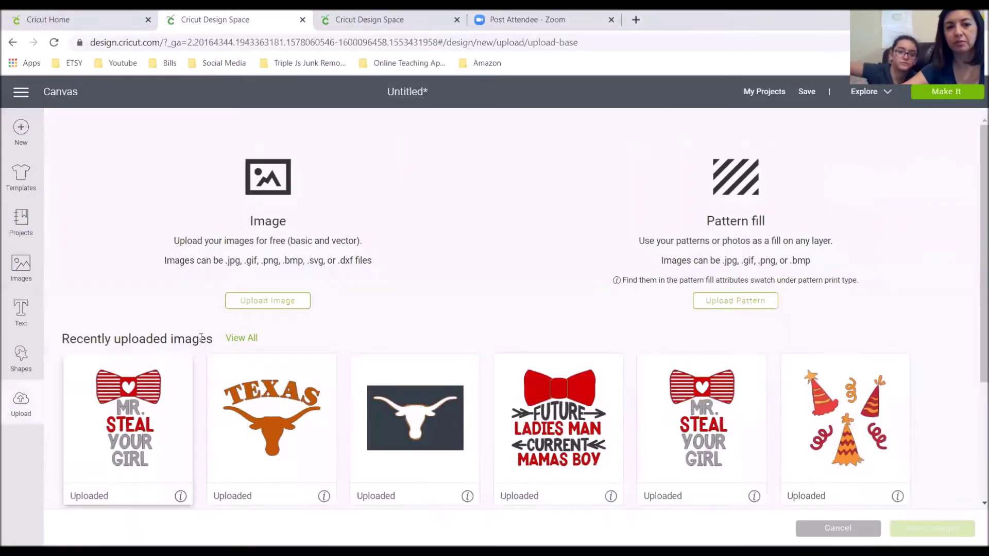
Step: Insert the Future Ladies Man image onto the canvas
left_click(504, 386)
left_click(910, 527)
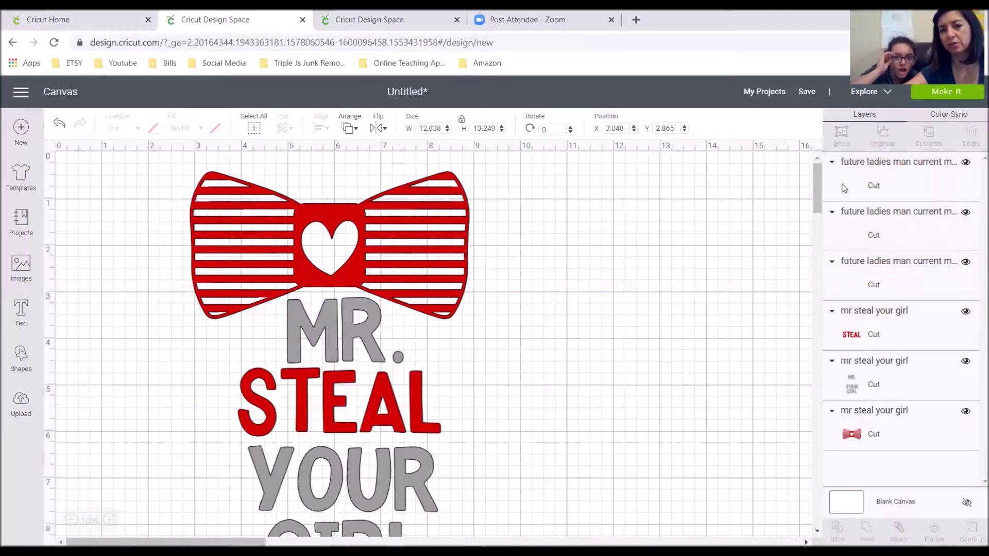
scroll(561, 430, "down", 7)
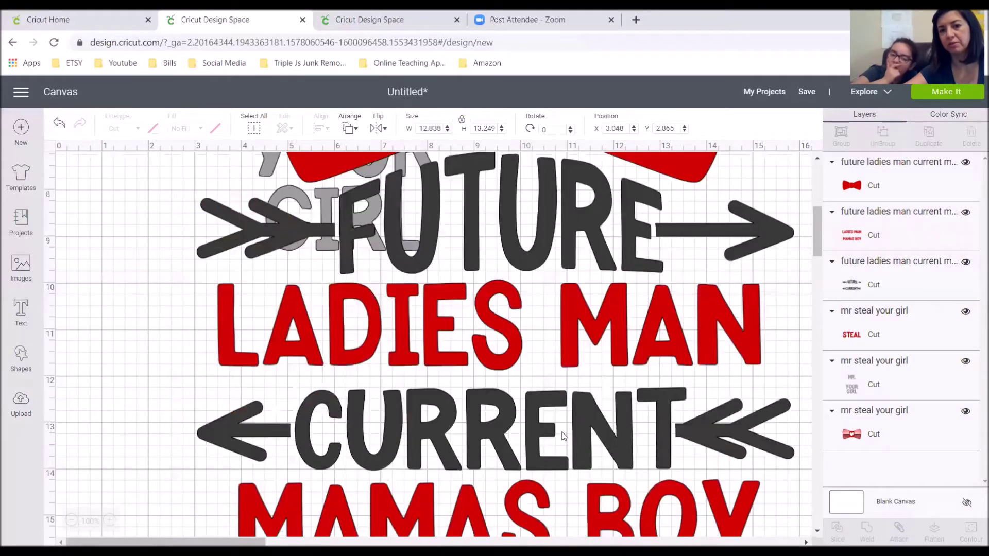
Step: Delete its FUTURE/CURRENT and LADIES MAN/MAMAS BOY text, leaving only the solid red bow
left_click(533, 278)
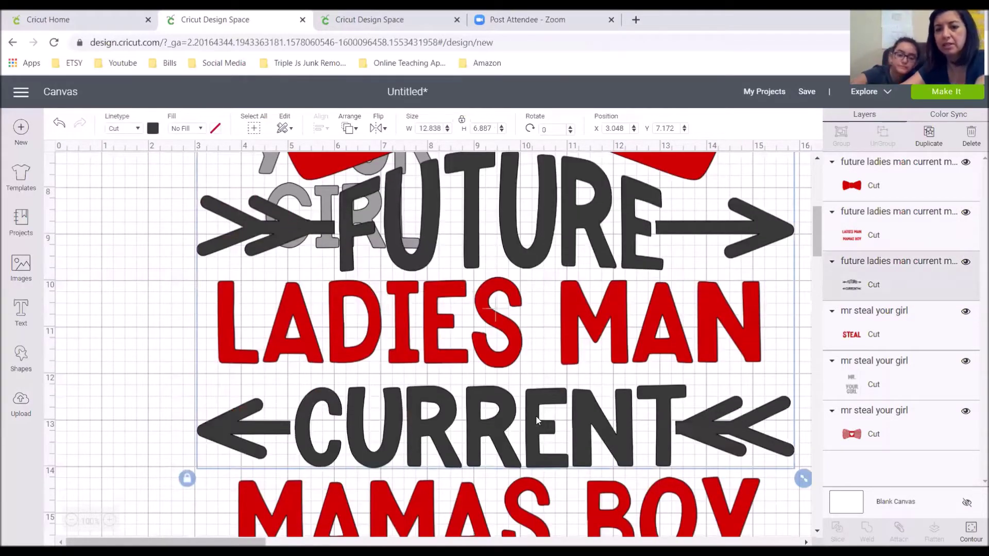
key("Delete")
left_click(536, 339)
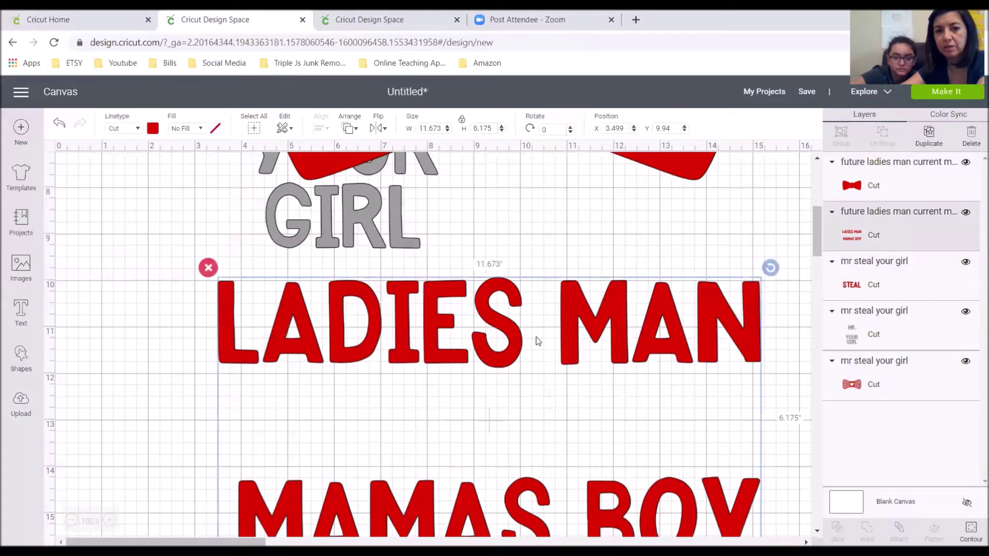
key("Delete")
Step: Shrink the plain red bow, move it up, and delete the striped bow tie
scroll(538, 342, "up", 7)
left_click(508, 373)
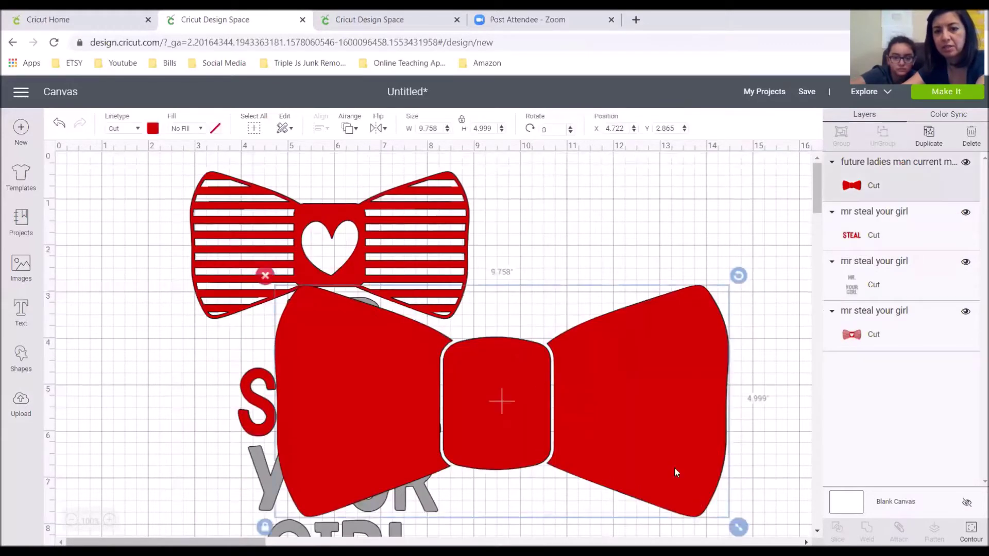
left_click_drag(735, 532, 440, 371)
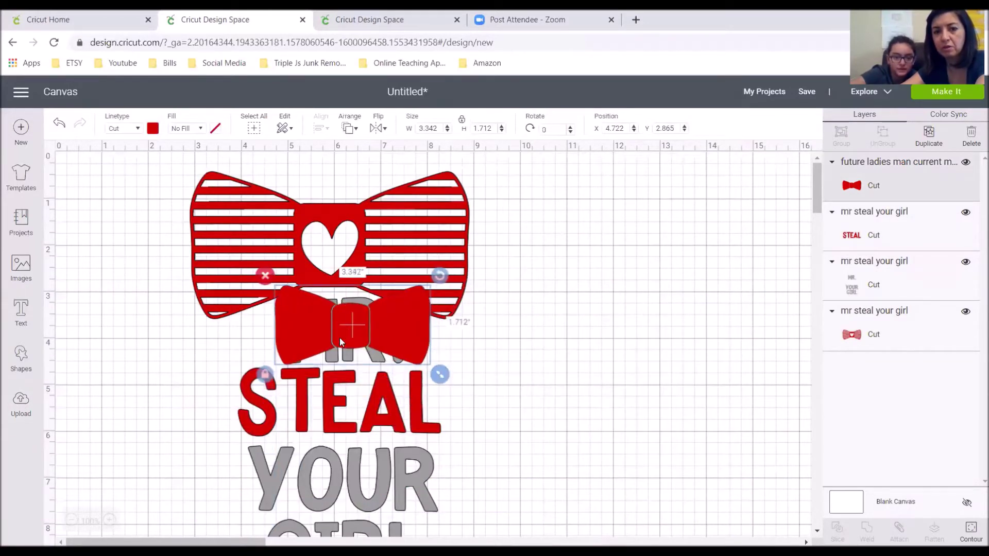
left_click_drag(402, 319, 701, 226)
left_click(875, 324)
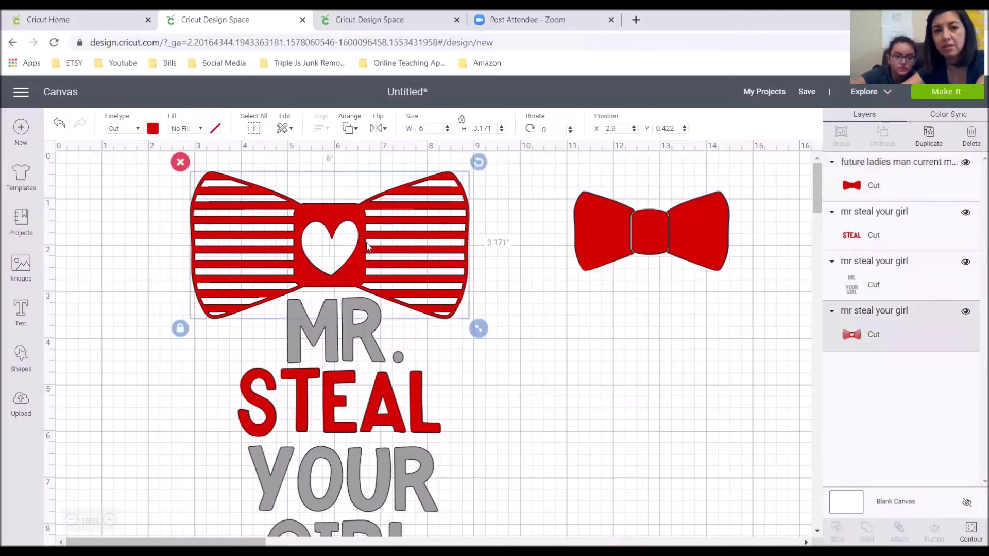
key("Delete")
Step: Resize the plain bow to 4.939 in wide and centre it above MR
left_click_drag(649, 232, 325, 242)
left_click_drag(411, 292, 503, 334)
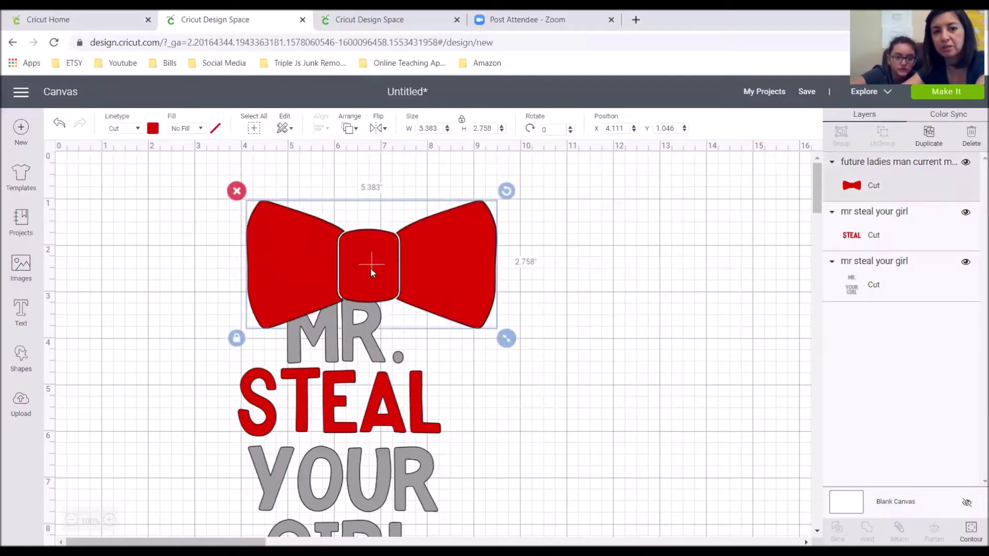
left_click_drag(369, 268, 327, 246)
left_click_drag(448, 296, 427, 286)
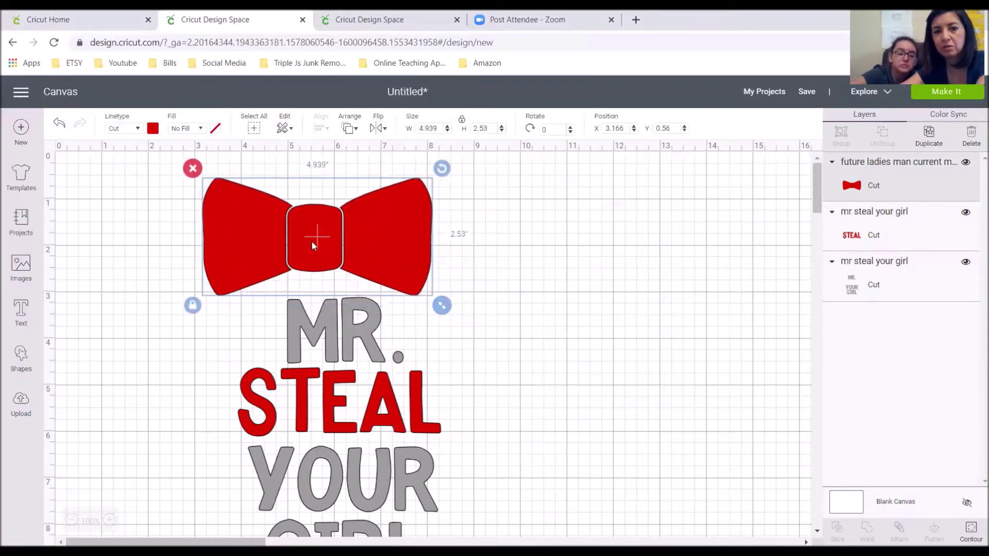
left_click_drag(323, 242, 335, 246)
left_click(551, 278)
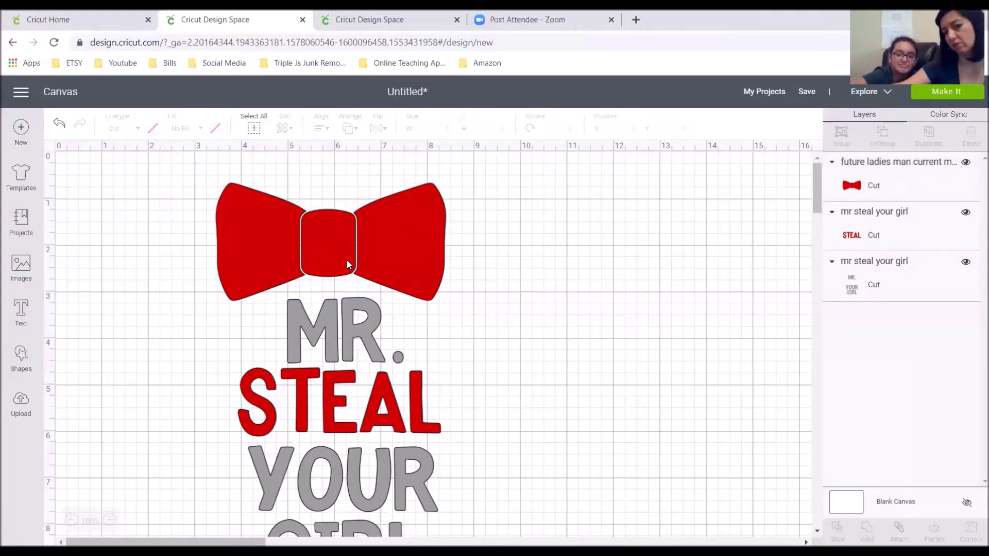
left_click(338, 240)
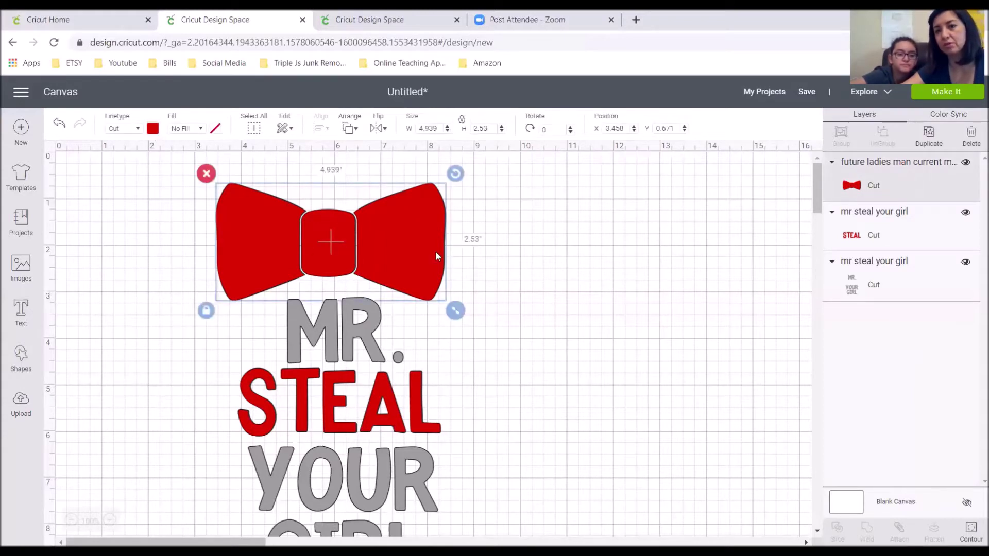
Step: Make the bow tie black
left_click(153, 128)
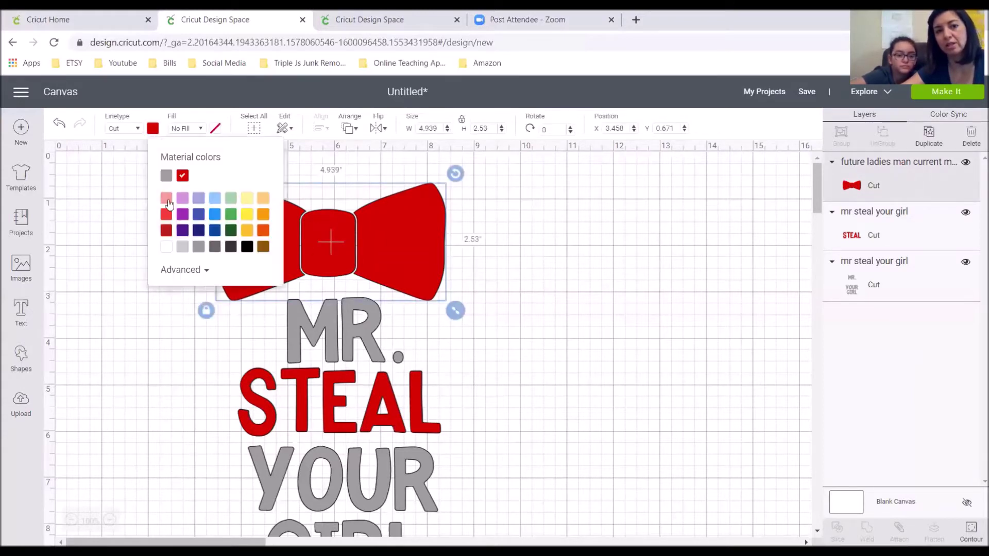
left_click(247, 246)
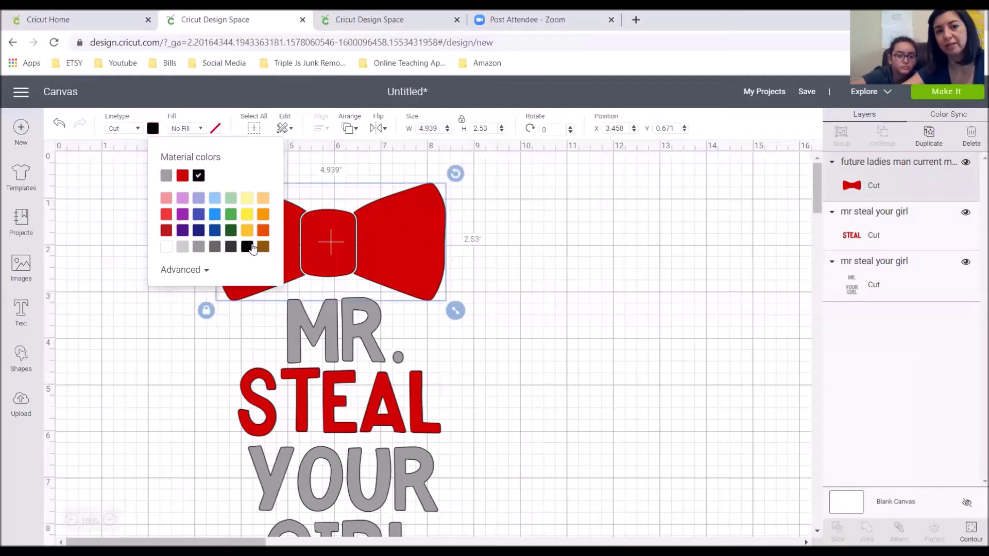
left_click(548, 332)
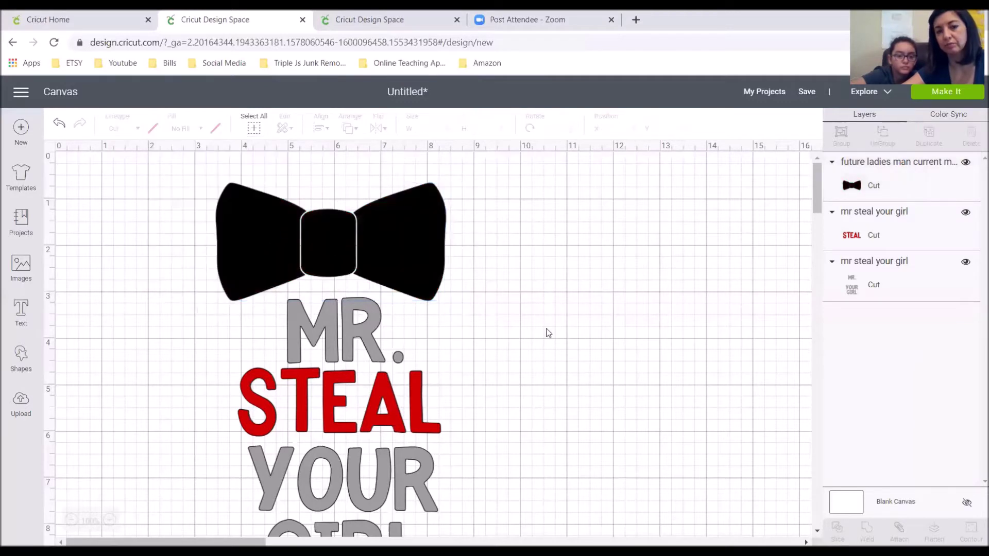
Step: Nudge the MR. YOUR GIRL words slightly and colour them red
left_click(346, 344)
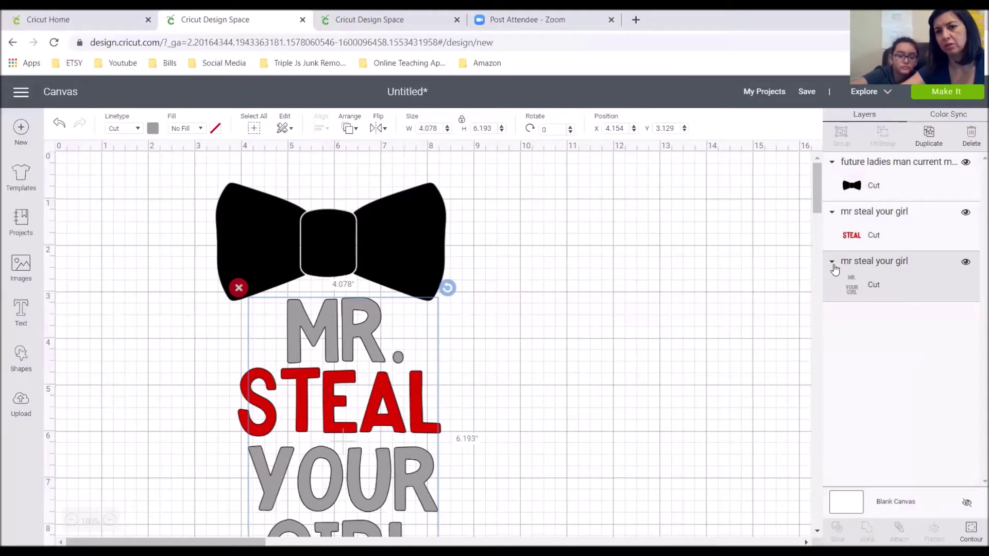
mouse_move(346, 365)
left_mouse_down()
mouse_move(362, 356)
mouse_move(349, 348)
left_mouse_up()
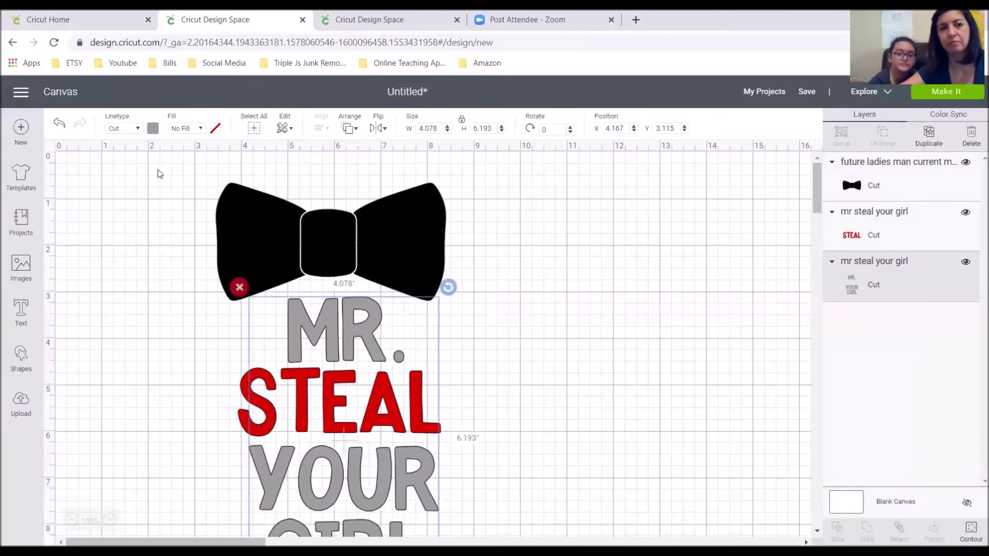
left_click(154, 129)
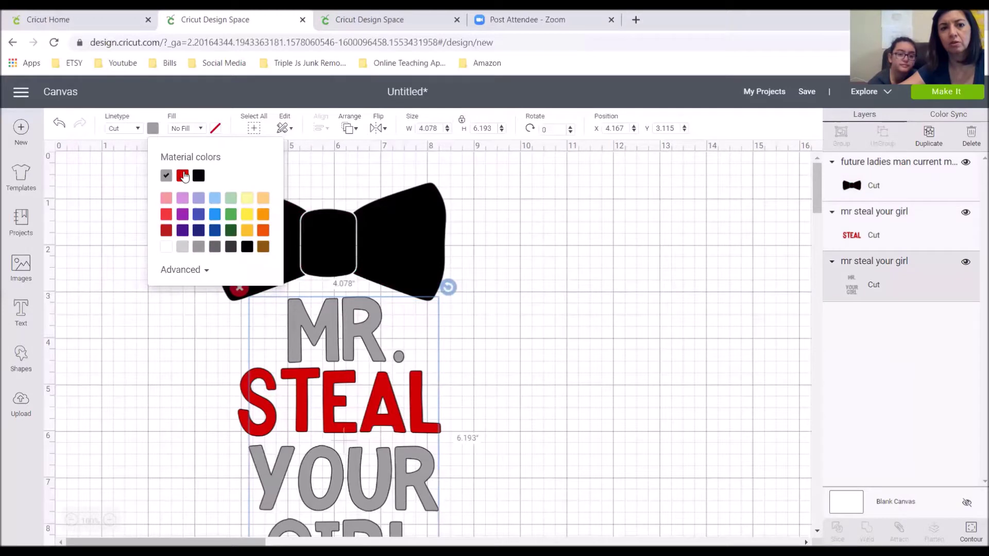
left_click(182, 176)
Step: Colour the STEAL text black and check the red-and-black result
left_click(344, 401)
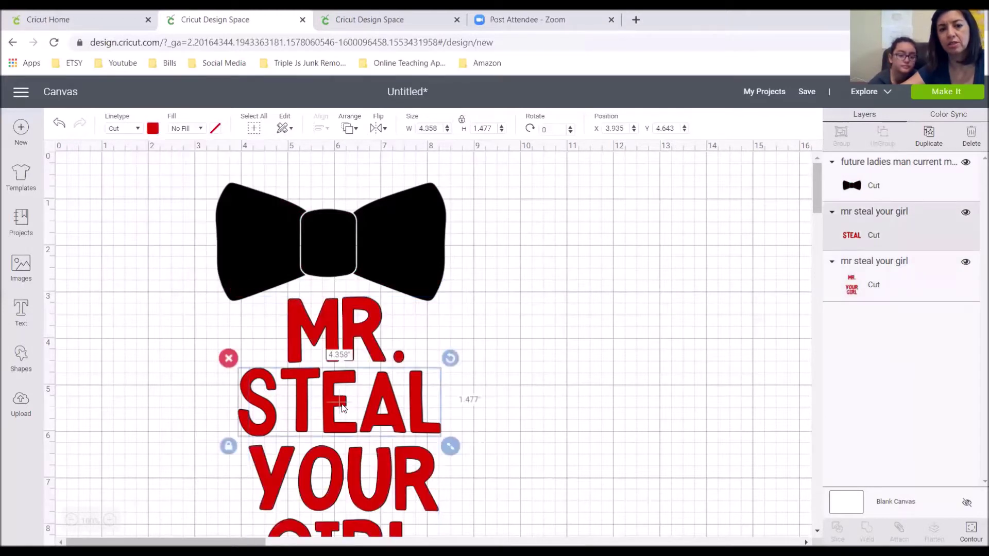
left_click(152, 128)
left_click(183, 175)
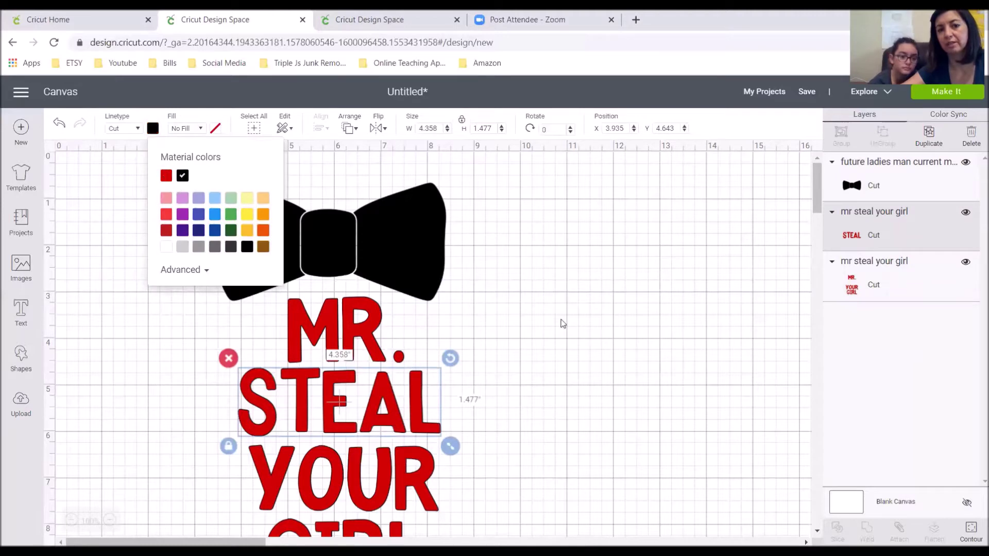
left_click(563, 323)
scroll(561, 325, "down", 5)
scroll(560, 324, "up", 5)
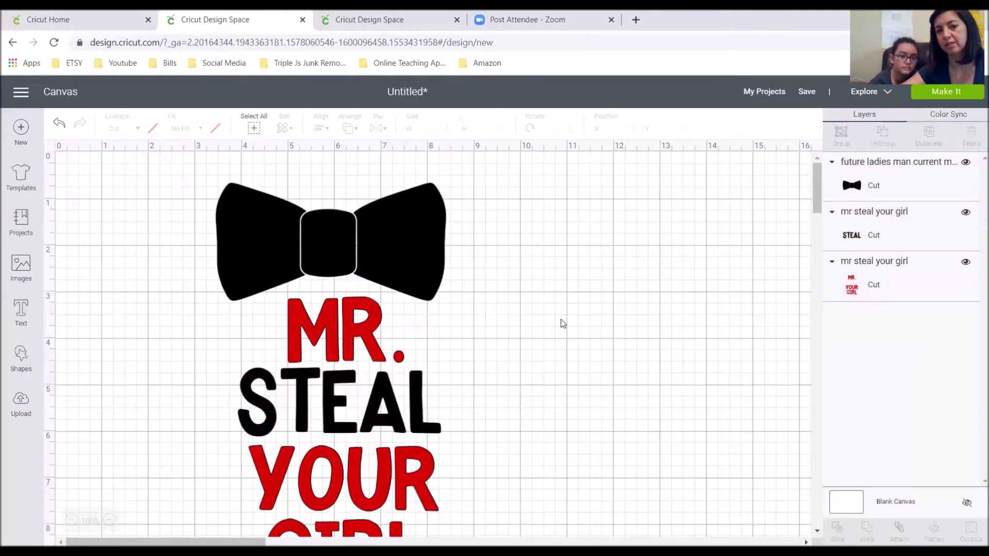
left_click(418, 424)
left_click(532, 435)
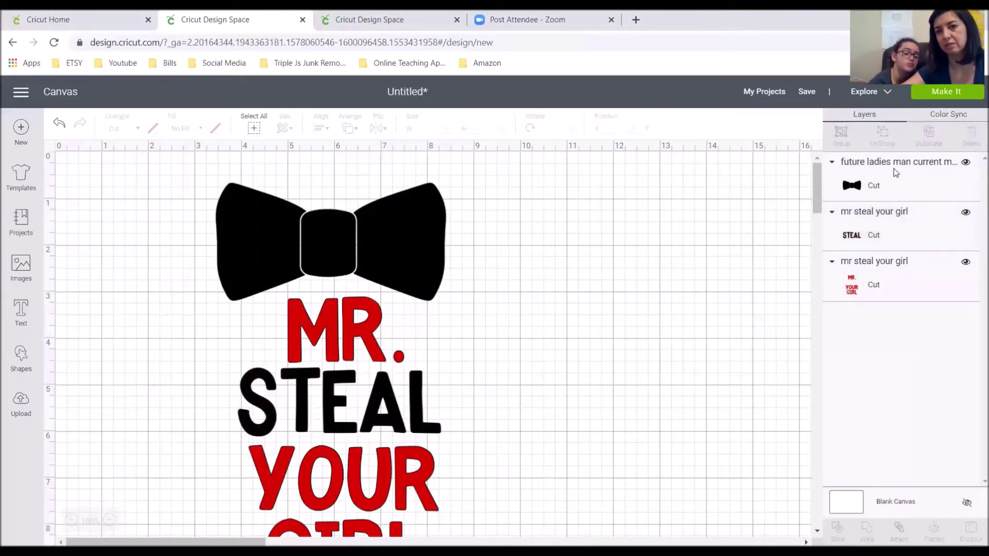
scroll(816, 179, "down", 5)
scroll(815, 175, "up", 5)
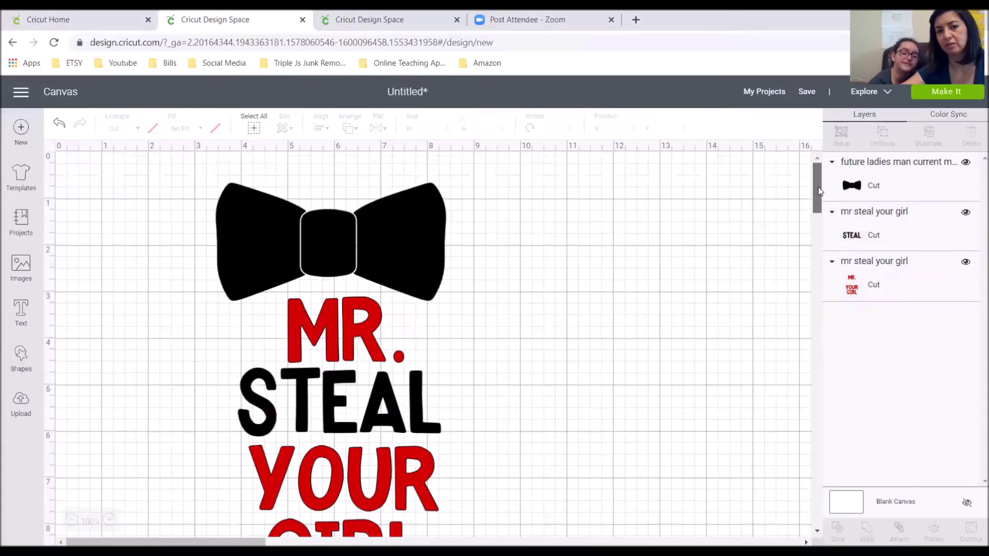
scroll(814, 178, "down", 2)
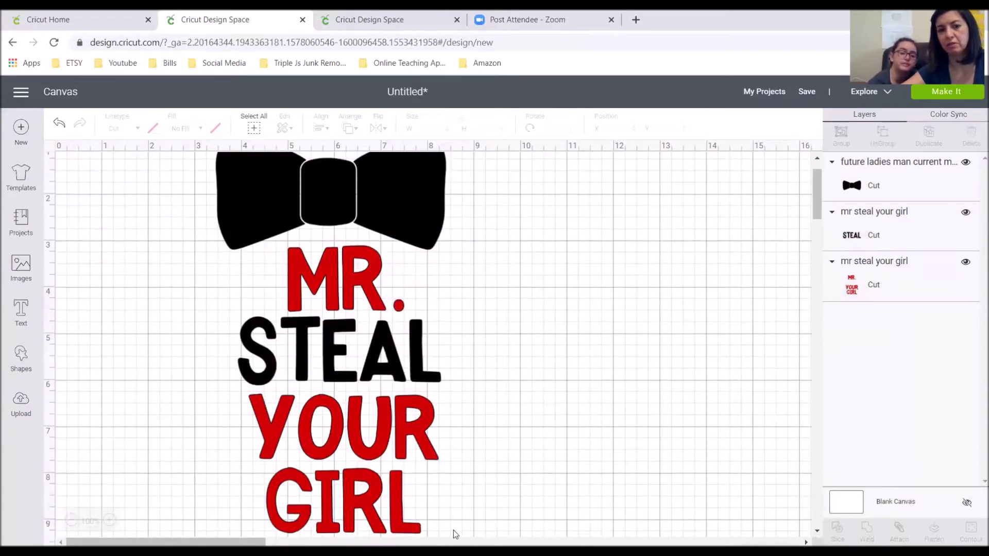
Step: Fine-tune the lettering and bow tie positions, then group all three layers (4.939 × 8.47 in)
left_click_drag(454, 534, 249, 281)
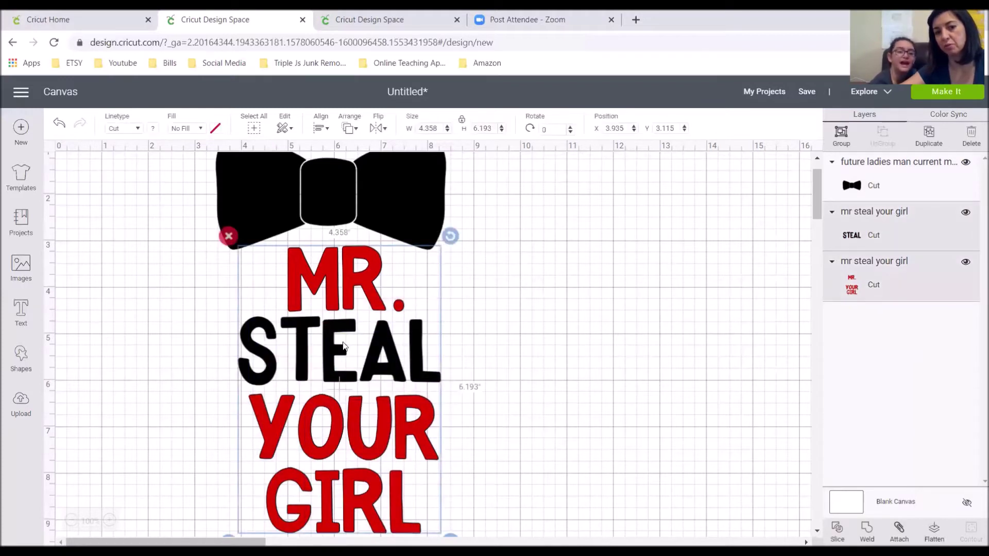
left_click_drag(343, 346, 348, 365)
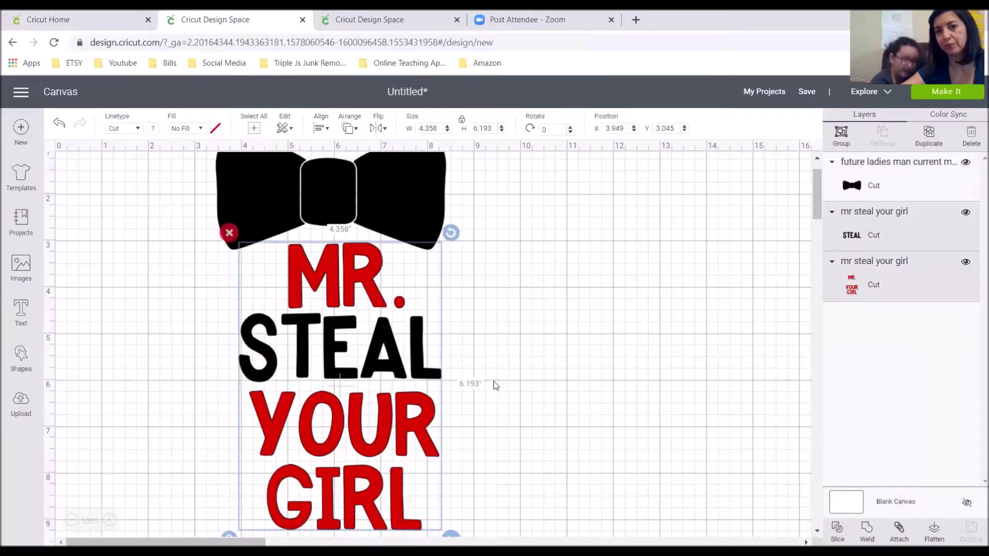
left_click(508, 378)
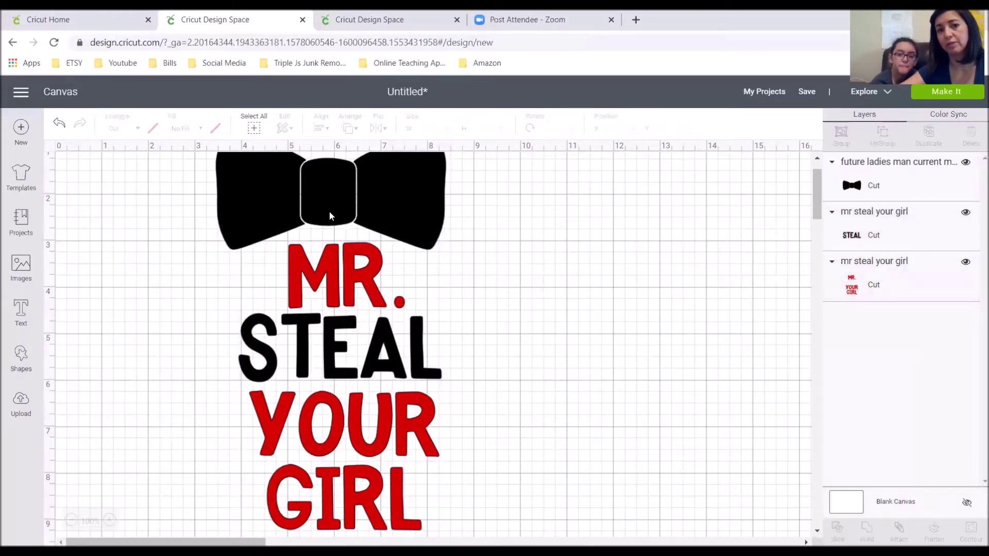
left_click_drag(334, 206, 345, 214)
left_click(515, 336)
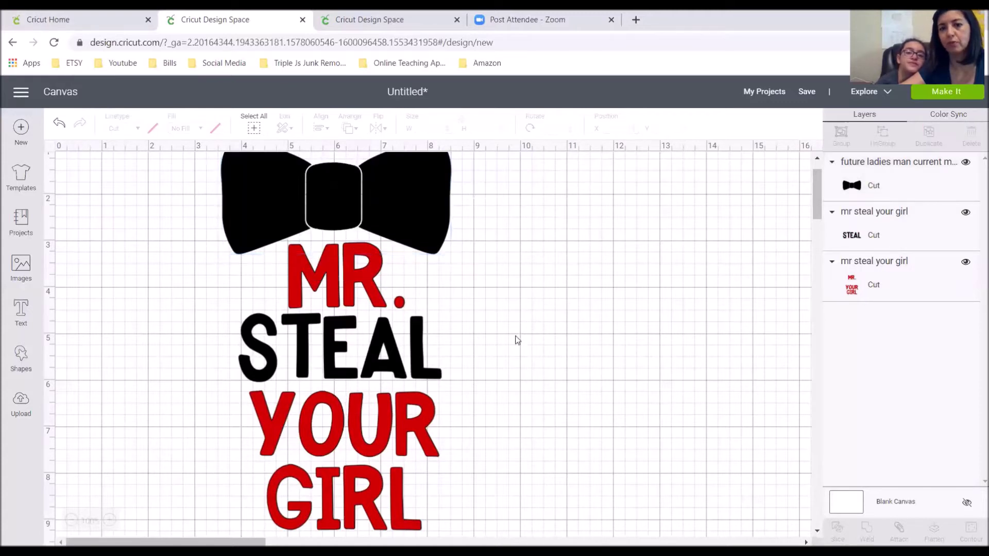
left_click_drag(489, 526, 233, 163)
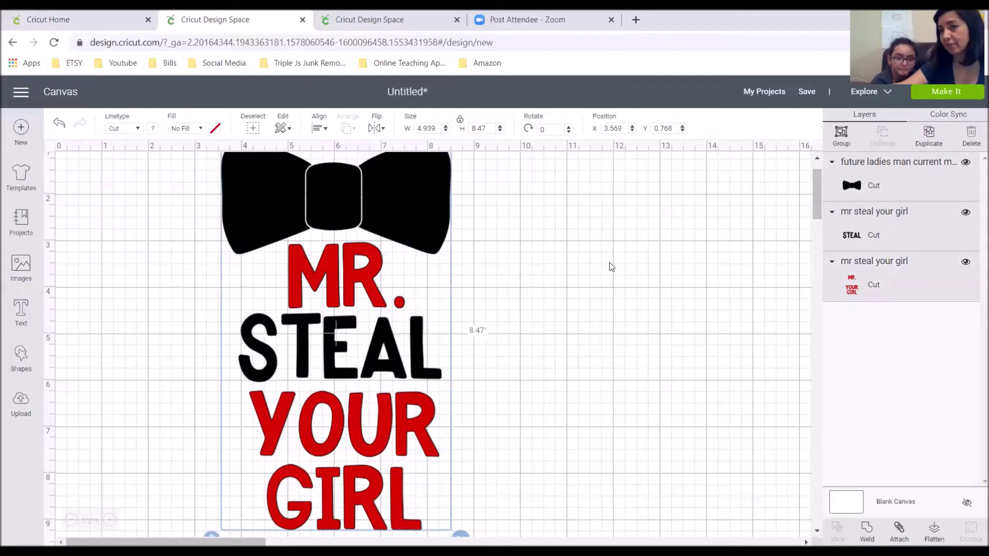
left_click(840, 131)
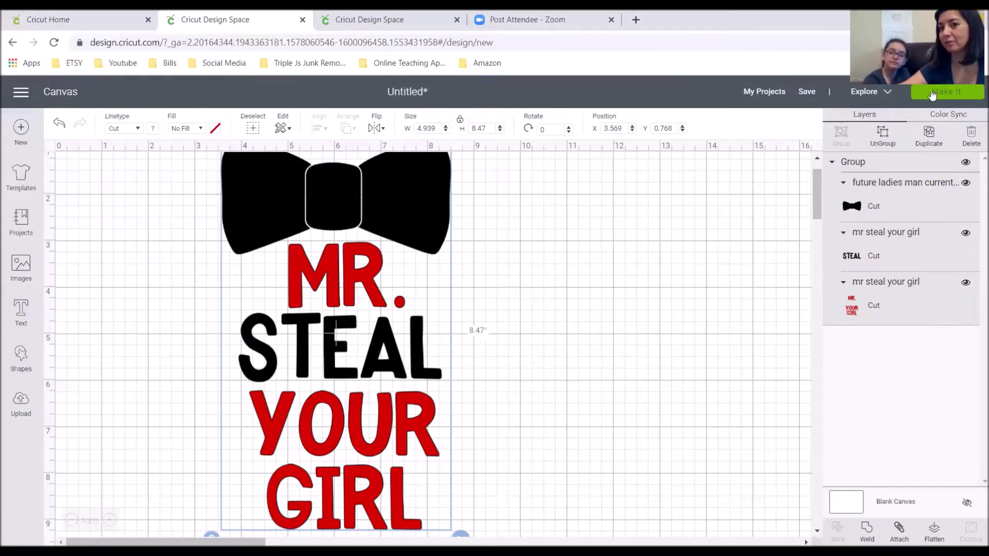
Step: Send the design to cutting mats, keep Mirror on for mat 1, and continue to machine connection
left_click(932, 94)
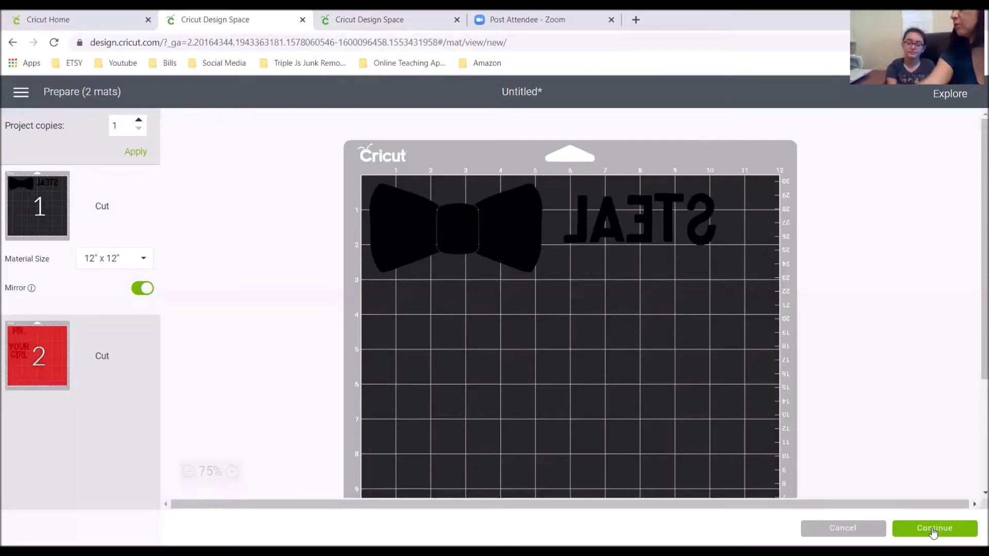
left_click(933, 528)
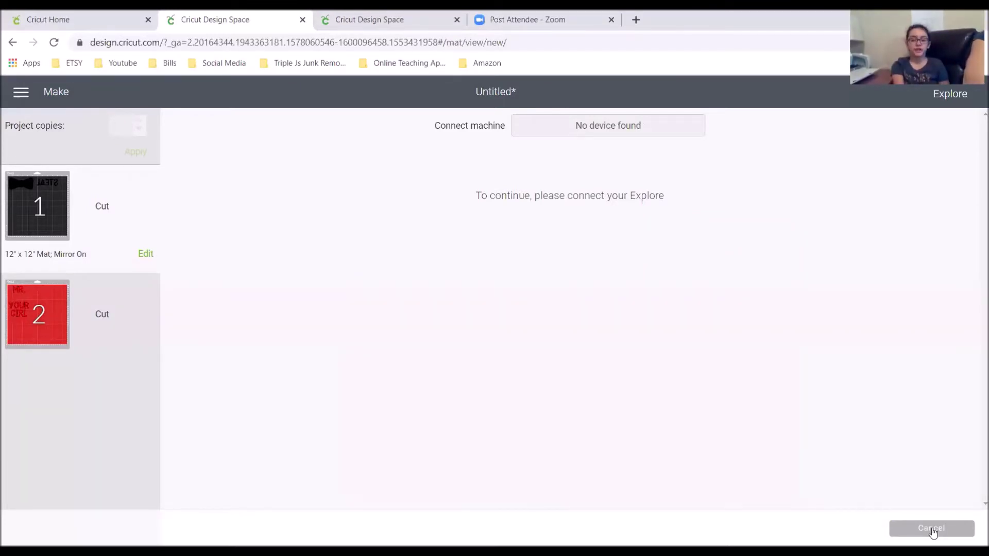
left_click(932, 533)
left_click(144, 289)
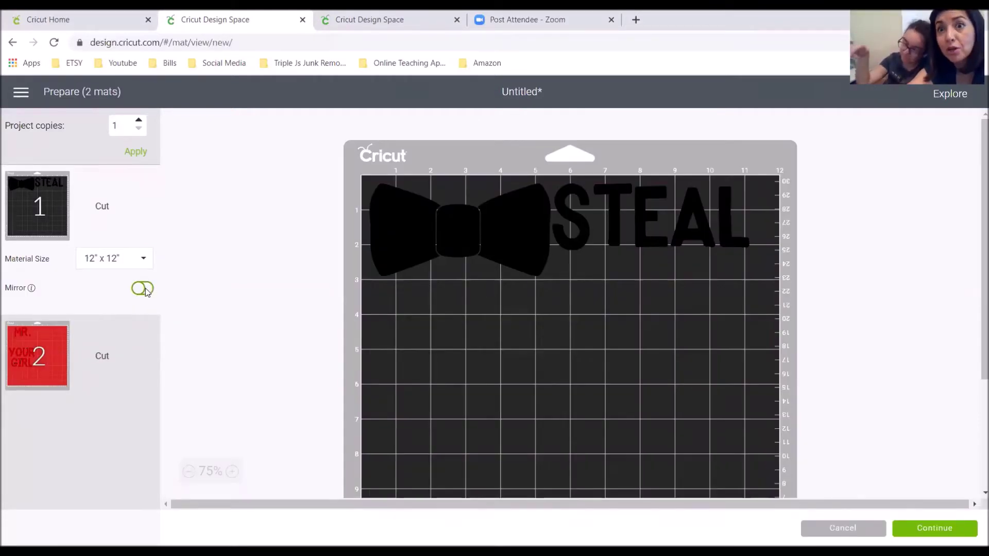
left_click(144, 289)
left_click(953, 532)
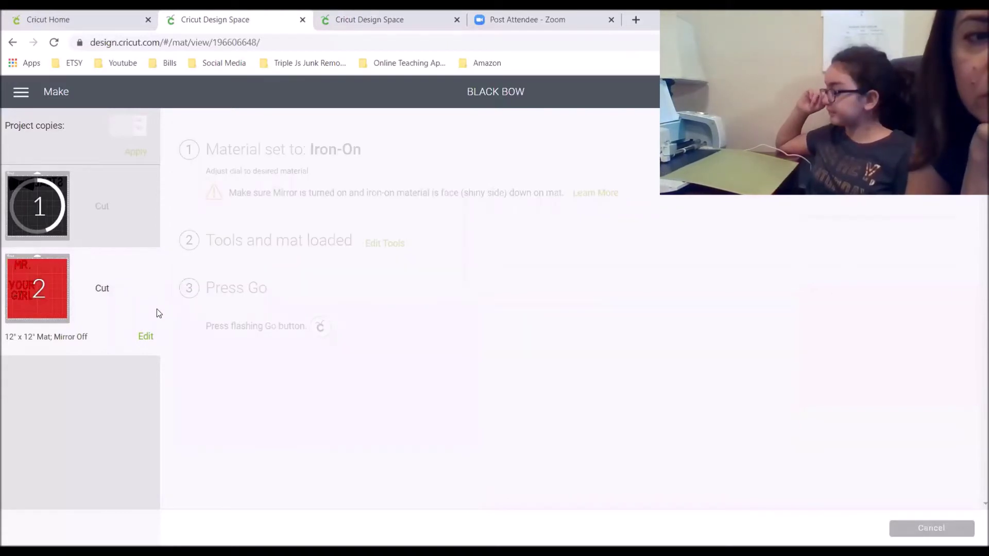
Step: Open the editor for mat 2, the red MR. YOUR GIRL mat
left_click(147, 339)
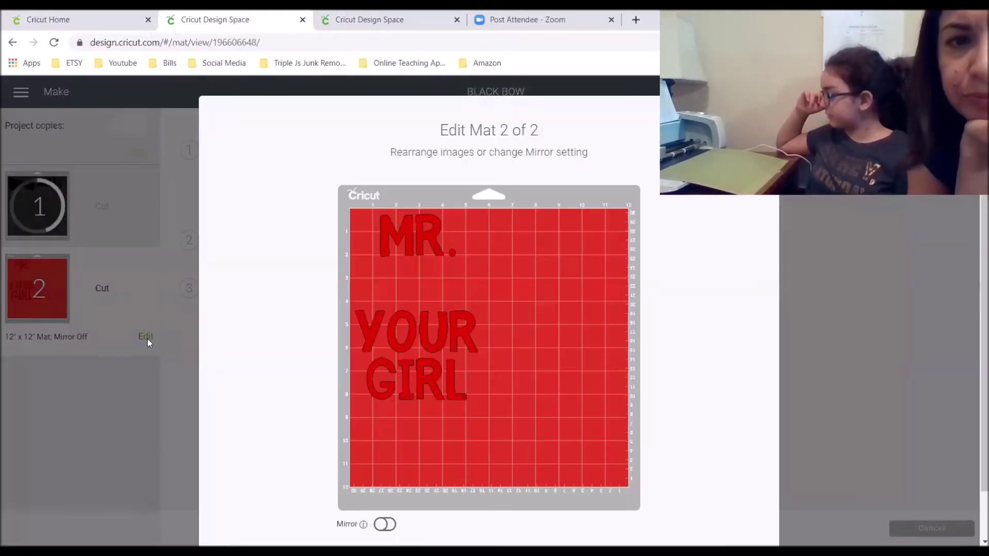
Step: Mirror mat 2, then rotate MR. YOUR GIRL a quarter turn and move it to the mat's top
left_click(385, 525)
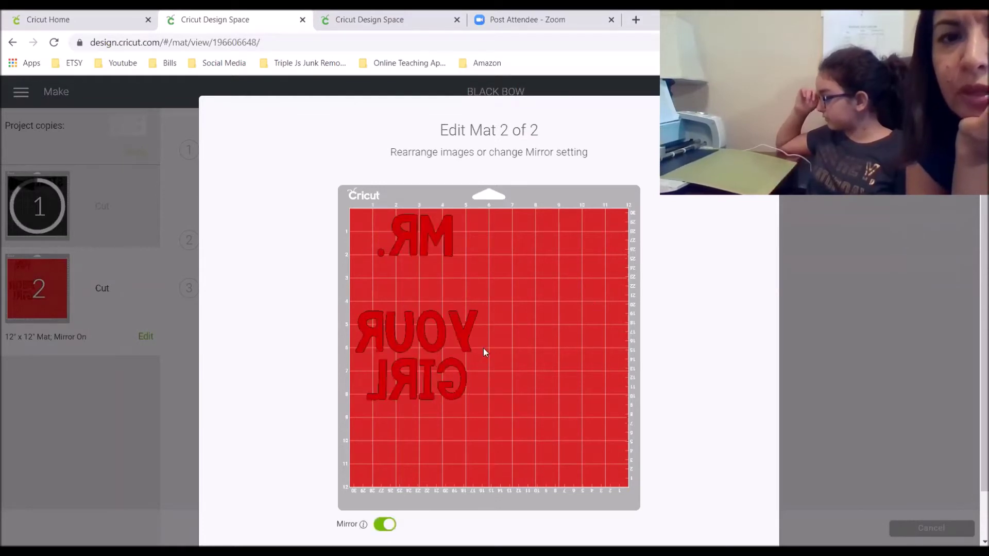
left_click(435, 313)
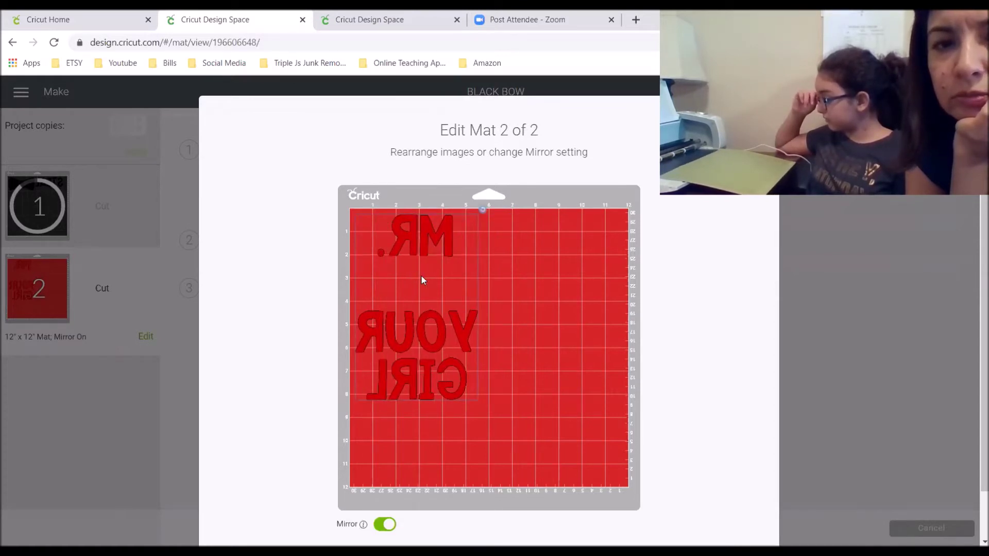
left_click_drag(484, 210, 345, 255)
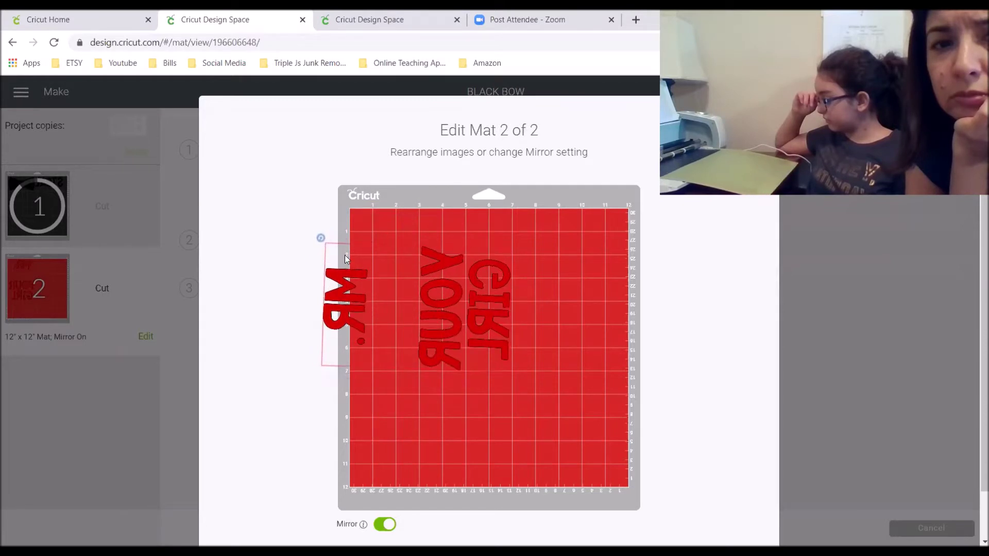
left_click_drag(430, 314, 439, 281)
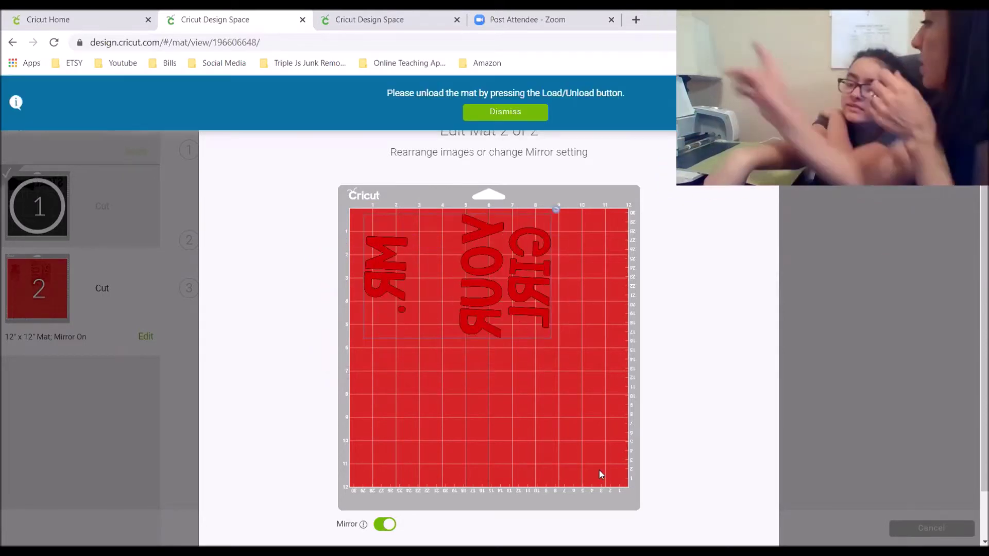